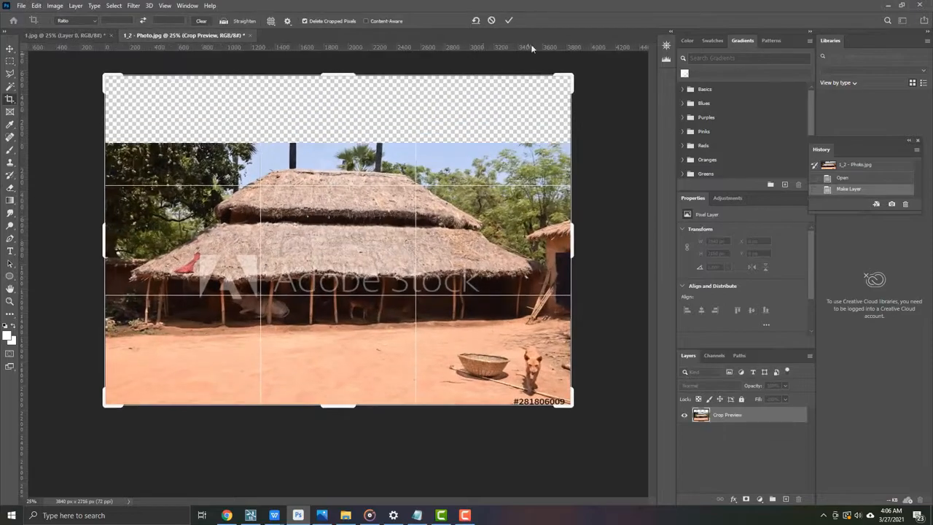
Step: Apply the canvas extension above the thatched hut and delete the blue sky, including similar-coloured areas, using the Magic Wand
key("Return")
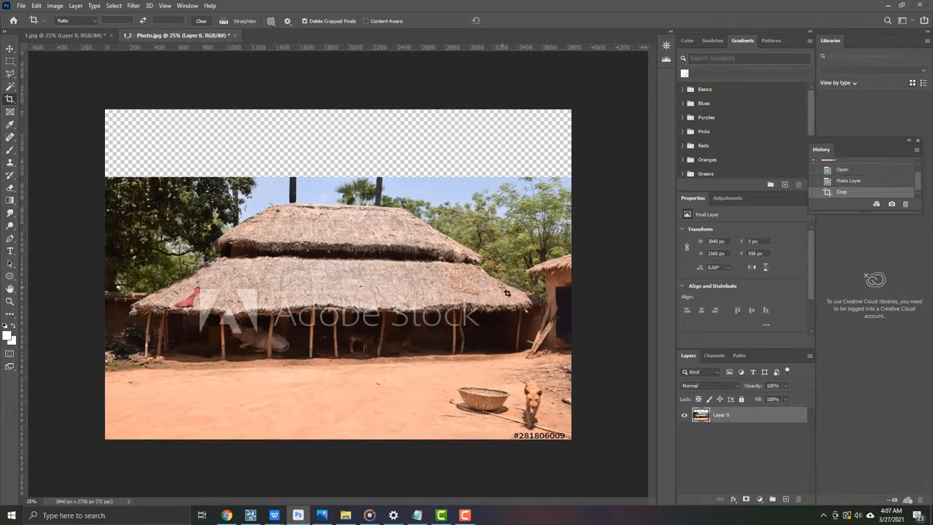
left_click(8, 87)
left_click(418, 182)
right_click(418, 182)
left_click(449, 291)
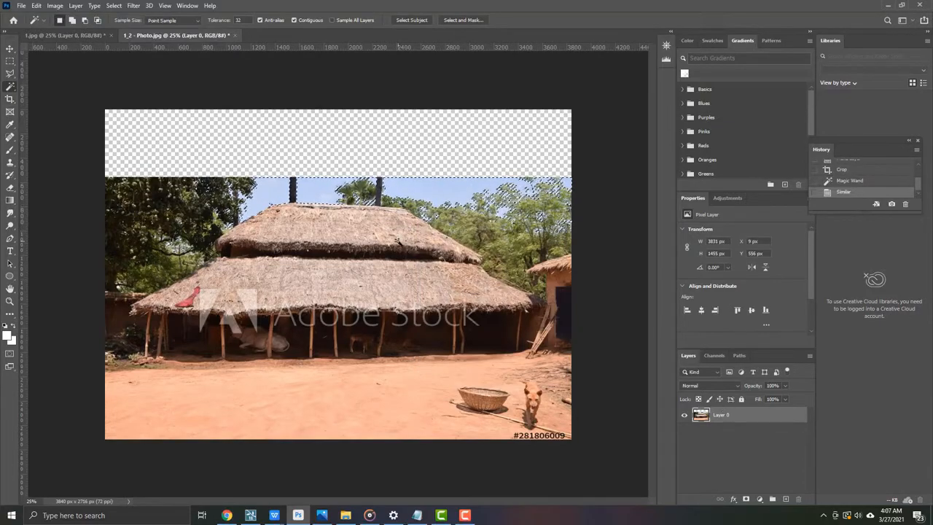
key("Delete")
key("ctrl+d")
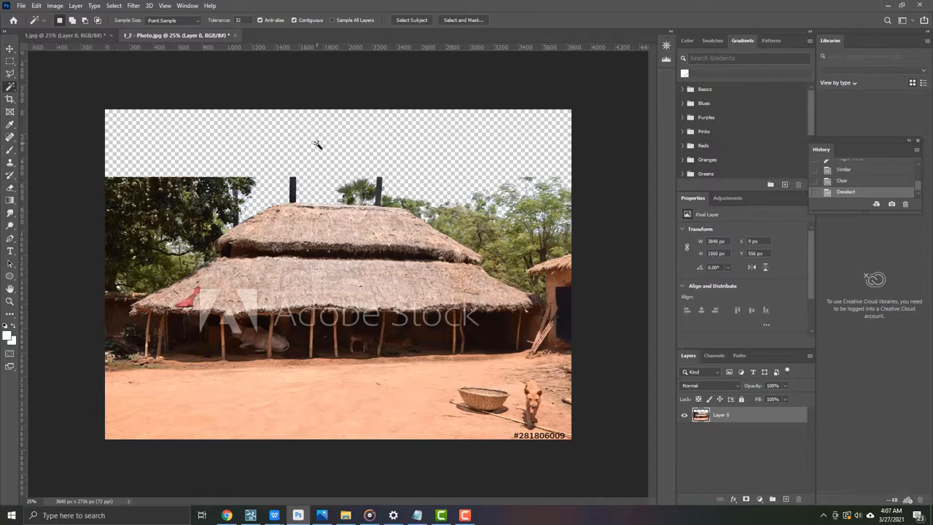
Step: Extend the hut photo's canvas further upward with the Crop tool to 3840 x 3064 px
key("ctrl+minus")
key("c")
left_click_drag(338, 165, 340, 125)
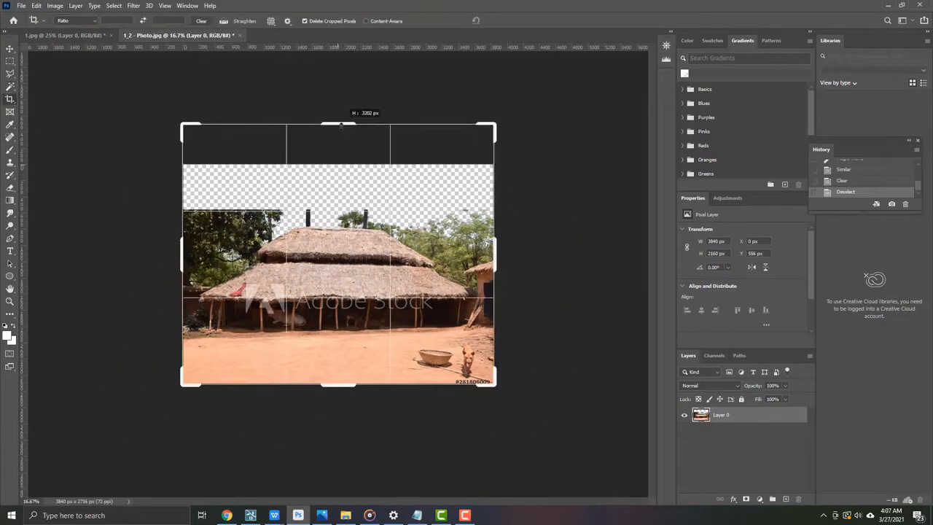
left_click(508, 21)
Step: Clone Stamp foliage over the flat-cut upper edge of the tree left of the hut to give it a natural outline
key("ctrl+plus")
key("ctrl+plus")
key("ctrl+plus")
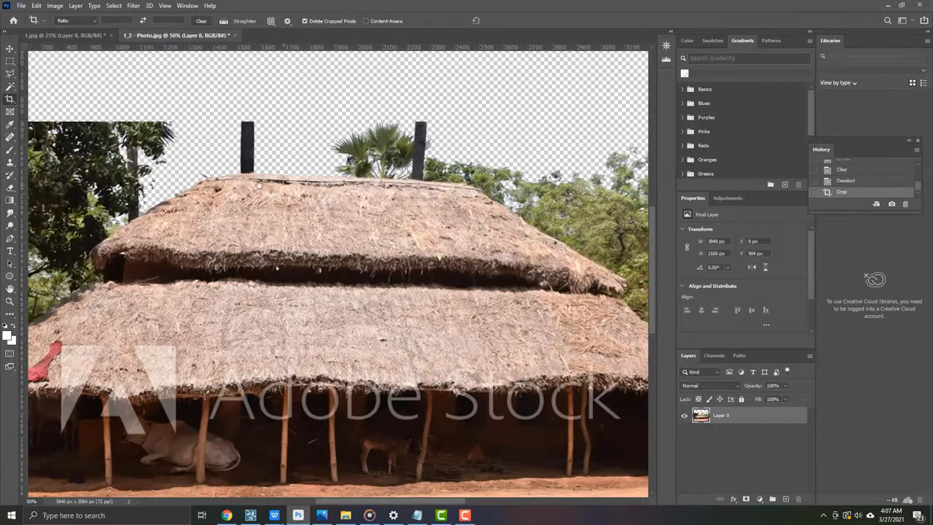
left_click_drag(297, 188, 435, 219)
left_click(10, 162)
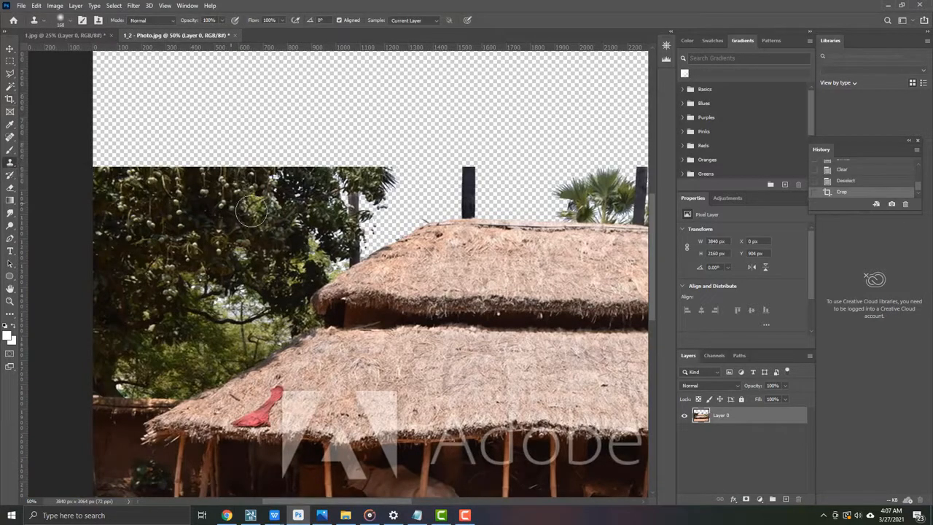
key("ctrl+minus")
key("ctrl+minus")
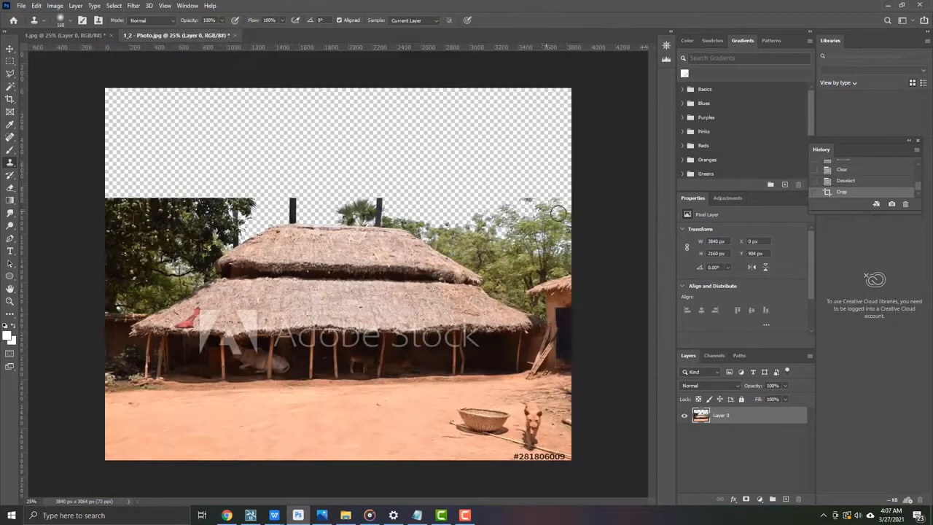
mouse_move(239, 197)
left_mouse_down()
mouse_move(195, 194)
mouse_move(213, 212)
mouse_move(178, 215)
mouse_move(131, 201)
left_mouse_up()
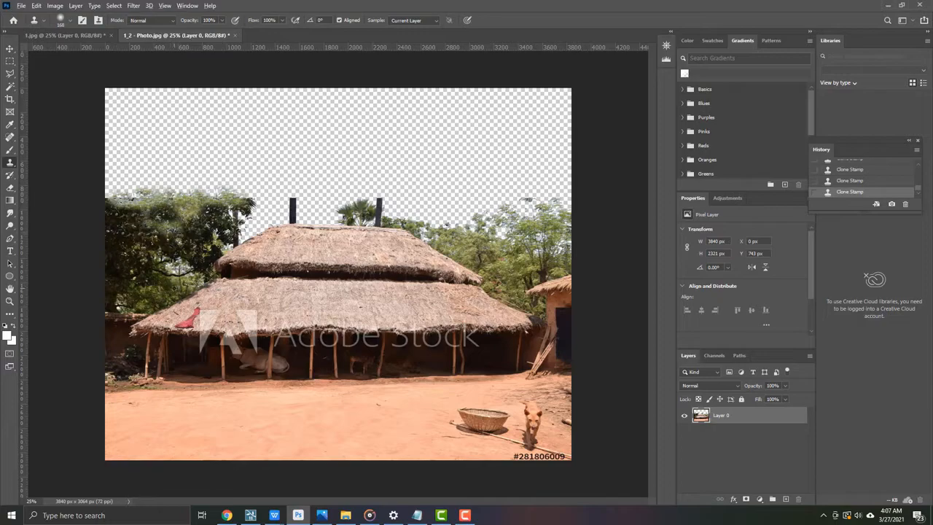
left_click_drag(218, 195, 168, 194)
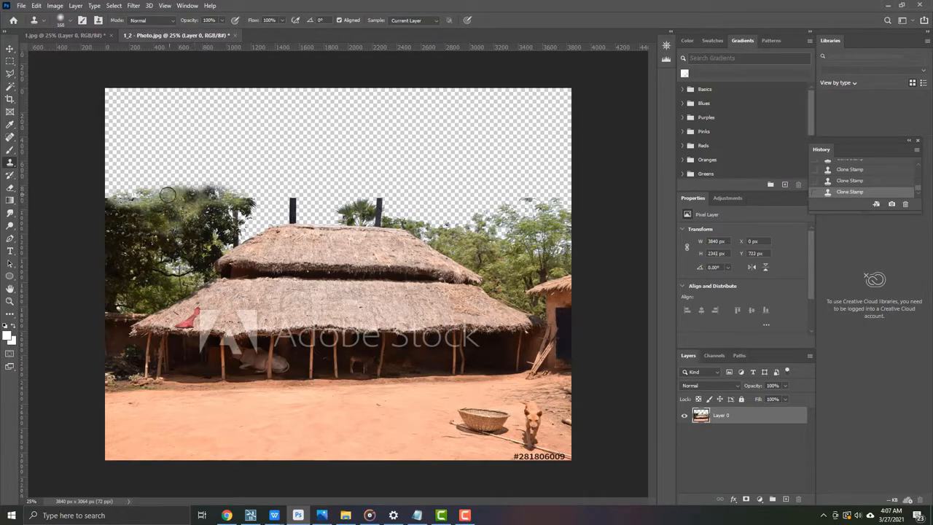
Step: Add a white Solid Color fill layer beneath the hut photo layer and merge the two layers
key("ctrl+minus")
key("ctrl+plus")
left_click(55, 5)
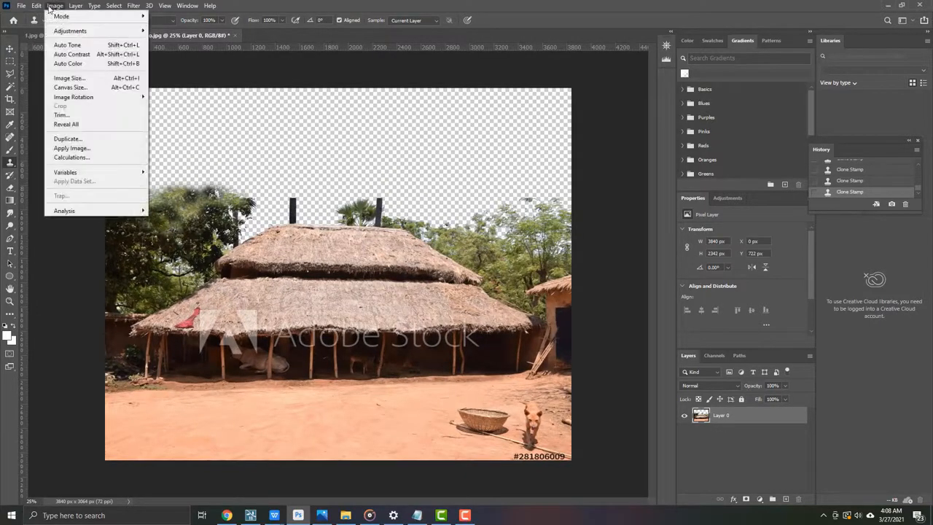
left_click(760, 498)
left_click(780, 327)
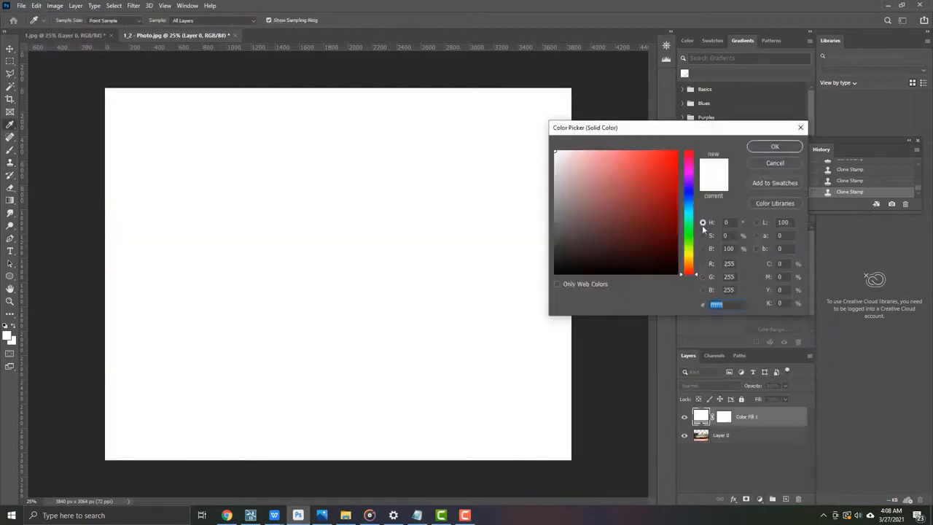
left_click(774, 147)
left_click_drag(749, 417, 748, 441)
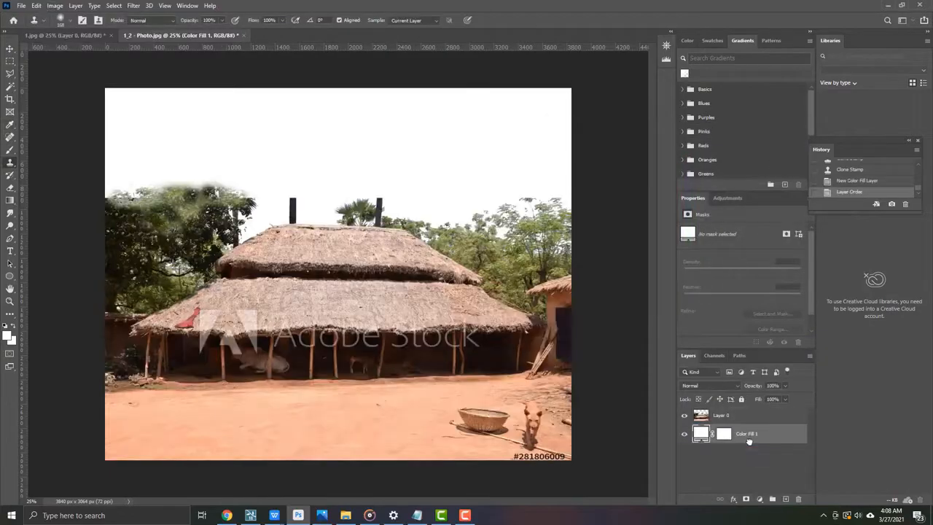
right_click(741, 424)
left_click(758, 322)
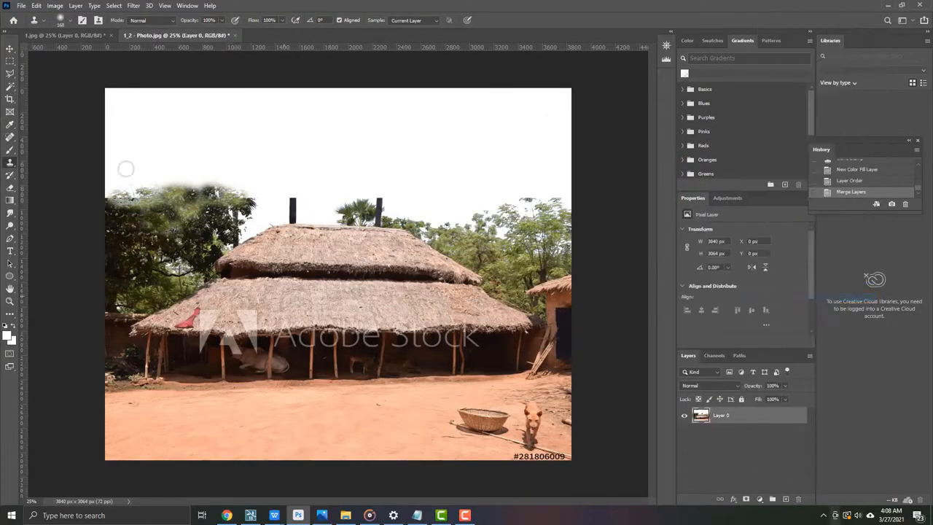
Step: Apply Sky Replacement to the hut photo with the blue cloudy sky, output to New Layers
left_click(35, 5)
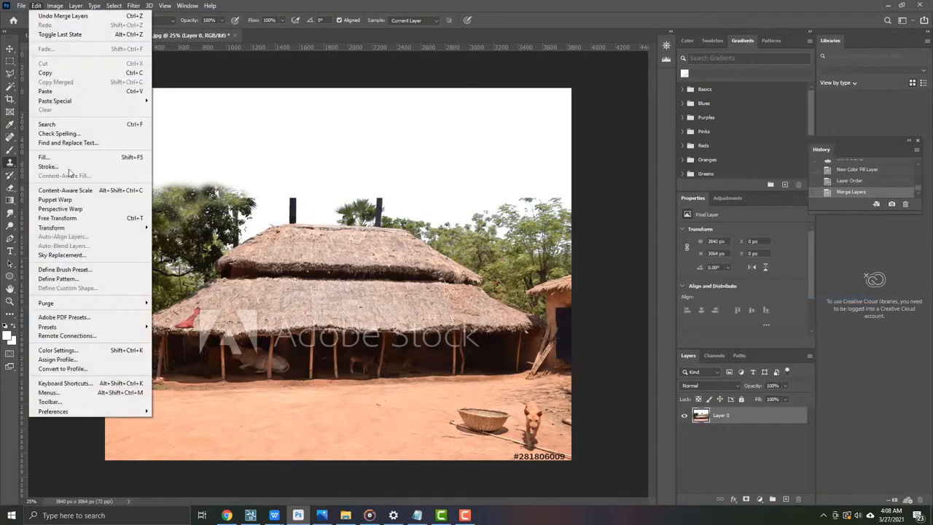
left_click(72, 255)
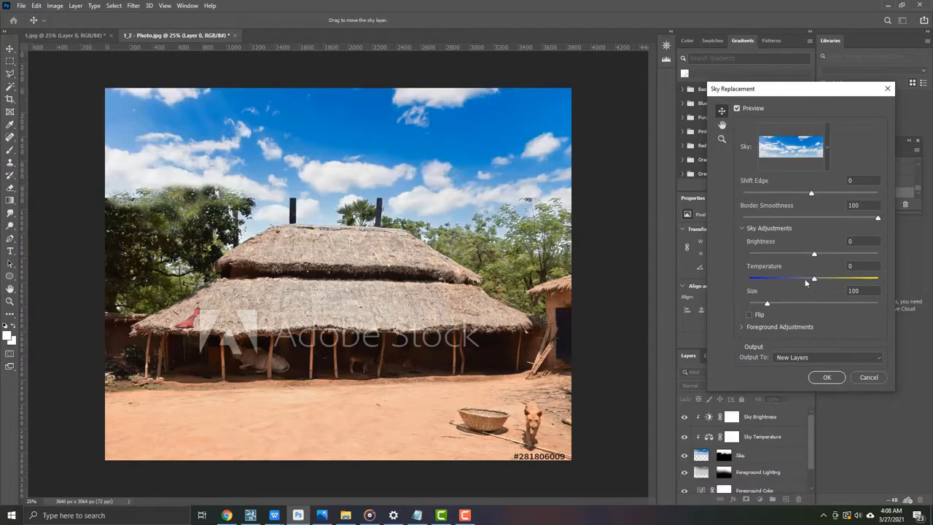
left_click(827, 376)
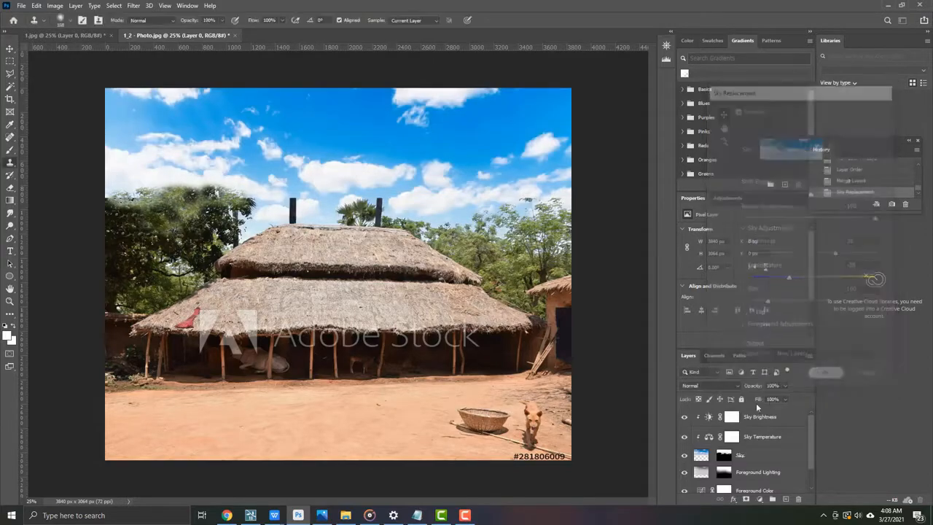
Step: Select the hut photo layer, Layer 0, beneath the sky replacement layers
right_click(756, 484)
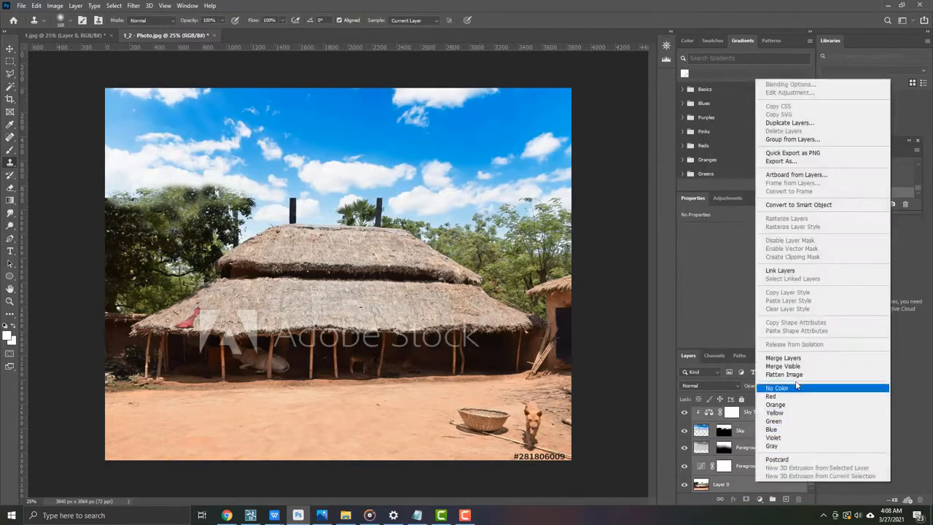
left_click(738, 443)
scroll(738, 443, "up", 1)
scroll(743, 479, "down", 1)
left_click(740, 486)
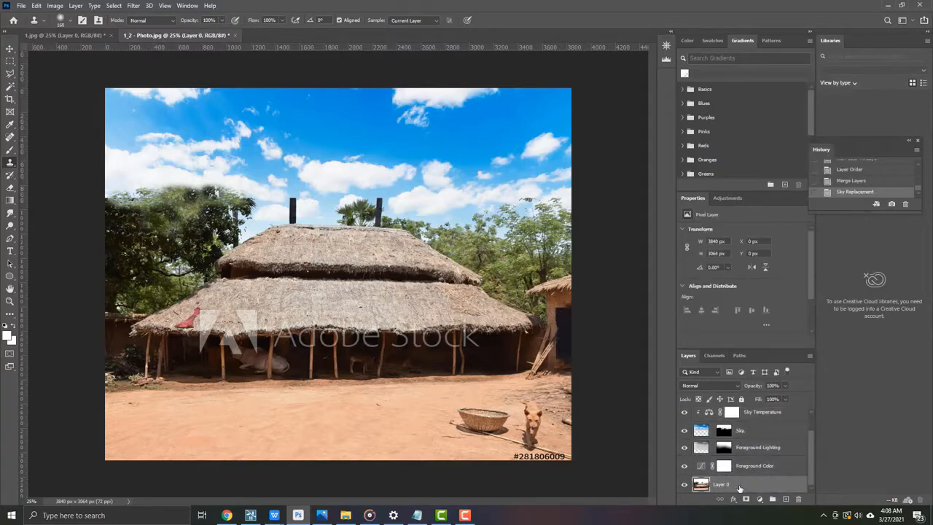
scroll(740, 489, "up", 1)
Step: Switch to 1.jpg and start a Polygonal Lasso outline along the left boundary wall and gate pillar
left_click(62, 35)
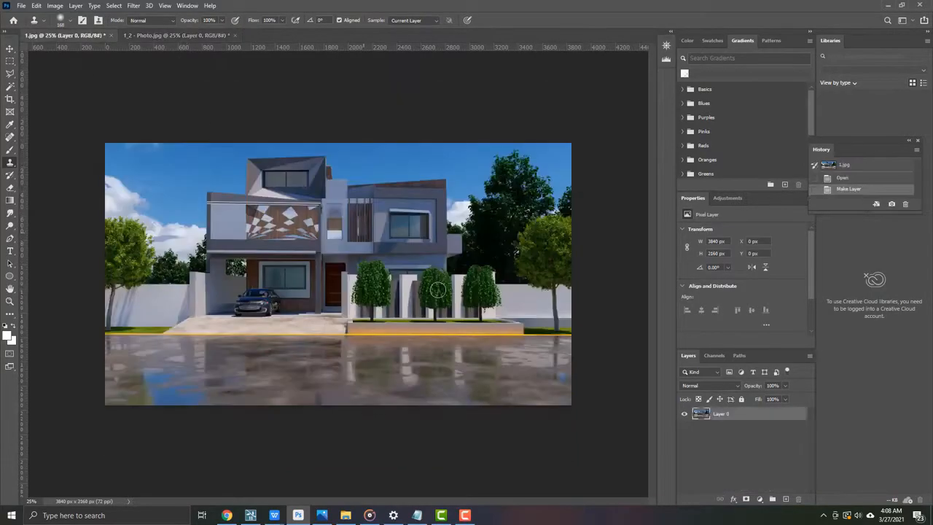
left_click(11, 74)
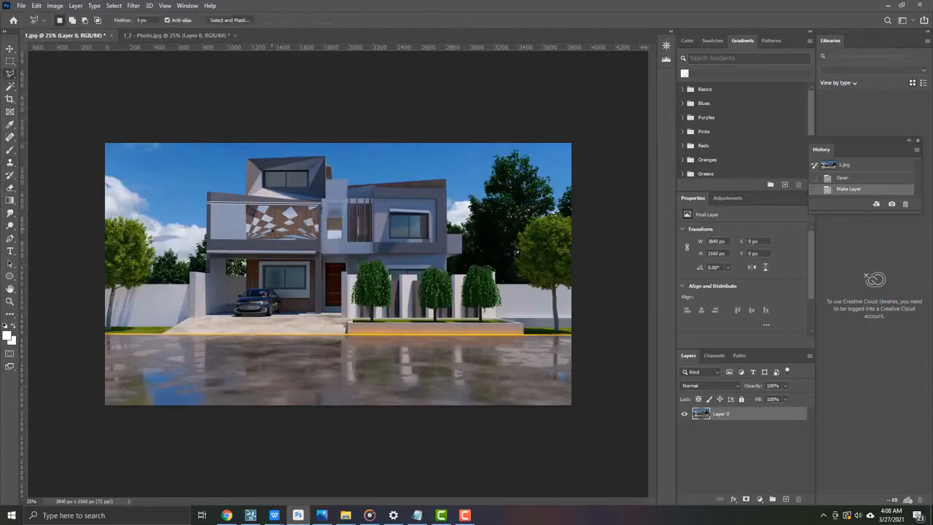
key("ctrl+plus")
left_click_drag(246, 308, 406, 308)
key("ctrl+plus")
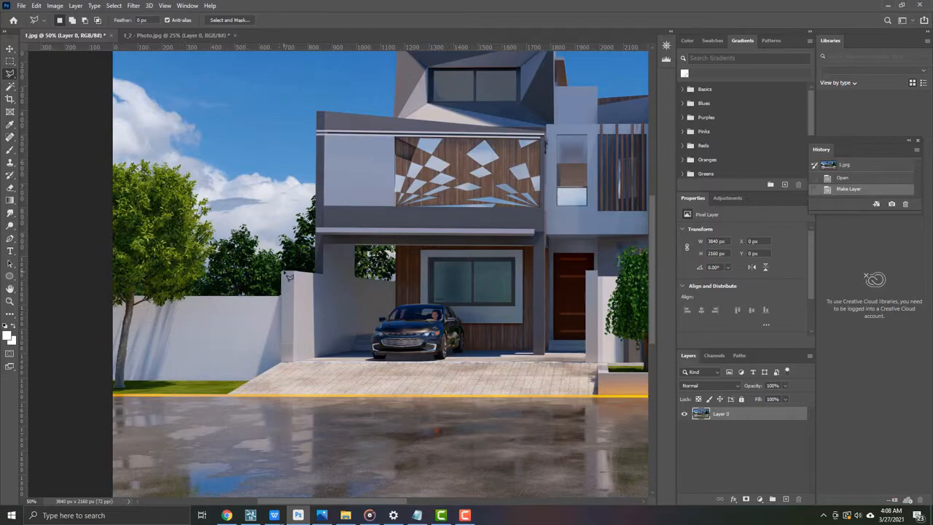
left_click(313, 270)
key("ctrl+plus")
key("ctrl+plus")
key("ctrl+plus")
key("ctrl+plus")
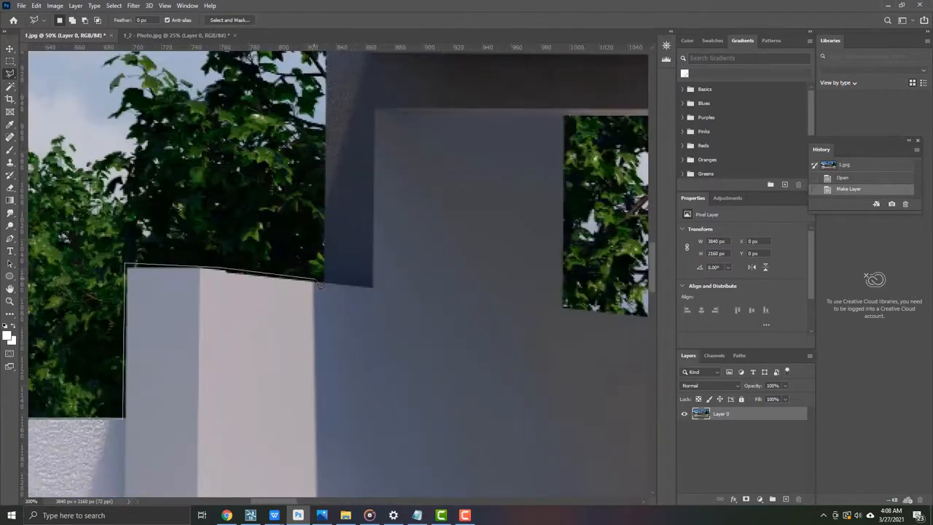
Step: Redo the outline point at the gate pillar's upper corner and trace the pillar's sloped top to the house wall
key("BackSpace")
left_click(127, 267)
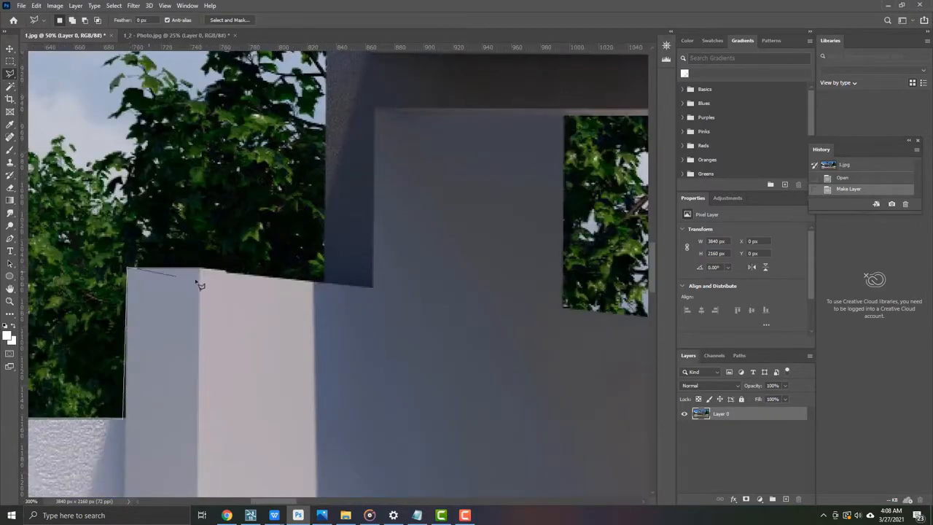
left_click(201, 269)
left_click(324, 282)
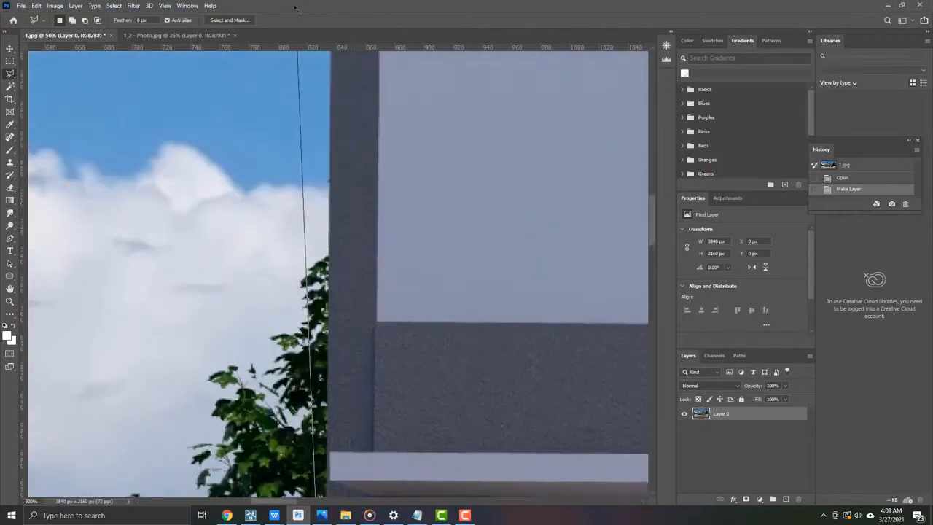
Step: Continue the lasso outline up the house's left edge and along the sloping parapet to the base of the upper block
scroll(360, 86, "down", 3)
scroll(354, 75, "up", 2)
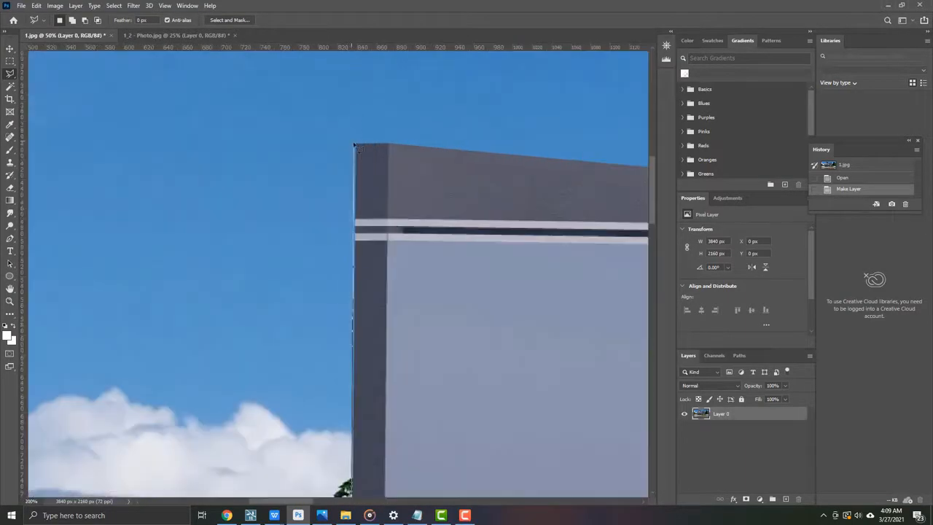
left_click(358, 145)
left_click(420, 170)
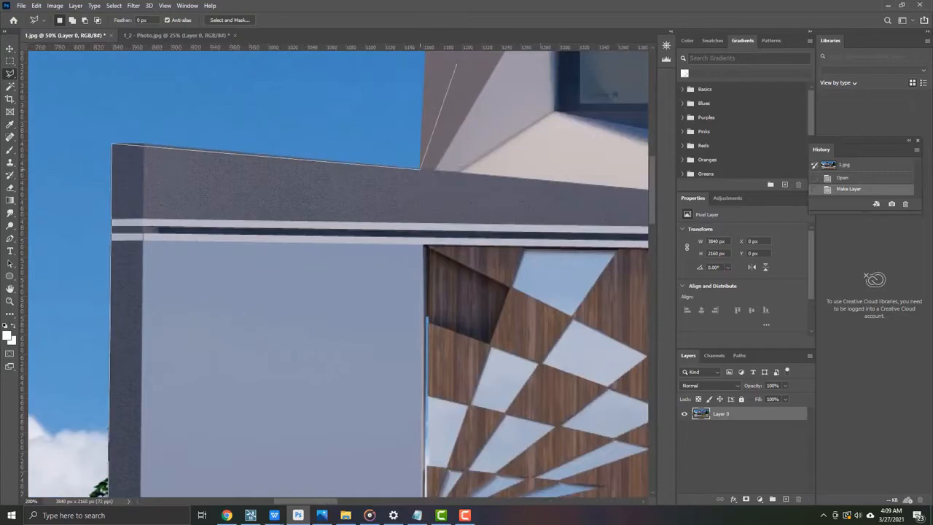
Step: Trace the lasso outline up the left side of the rooftop block and across its top to the right corner
left_click(434, 203)
scroll(434, 196, "down", 3)
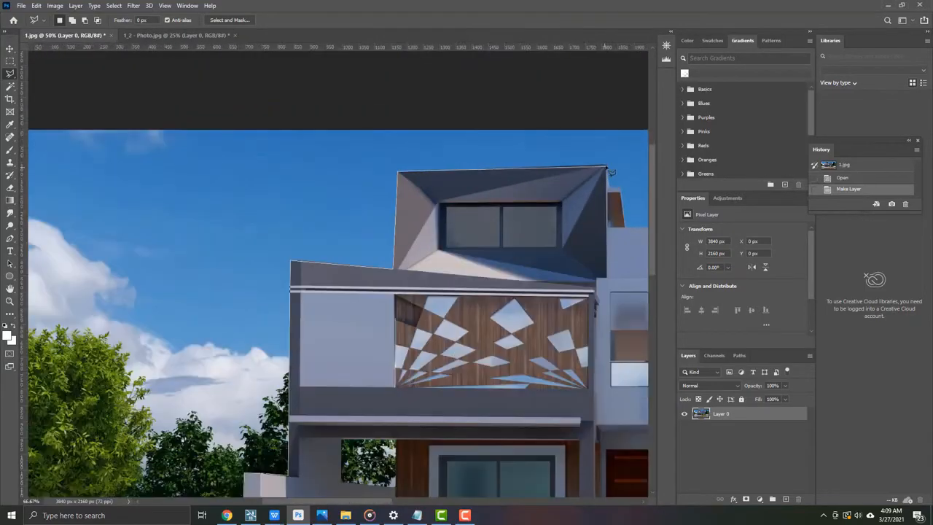
left_click(607, 167)
scroll(607, 169, "up", 3)
scroll(607, 169, "down", 2)
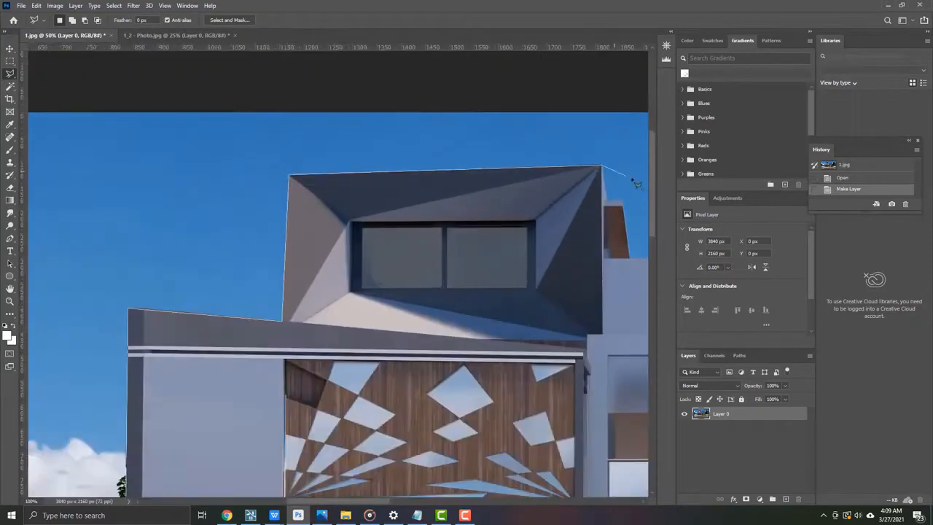
Step: Continue the lasso outline down the wood-clad rooftop piece and around the lower wall block to the wooden fascia
scroll(608, 169, "up", 2)
left_click(543, 412)
scroll(510, 379, "down", 3)
scroll(430, 321, "up", 2)
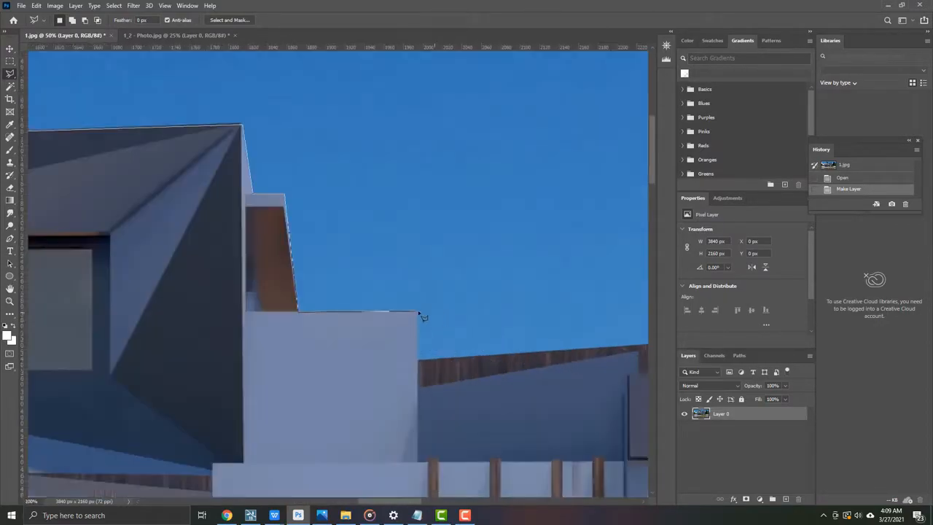
left_click(418, 362)
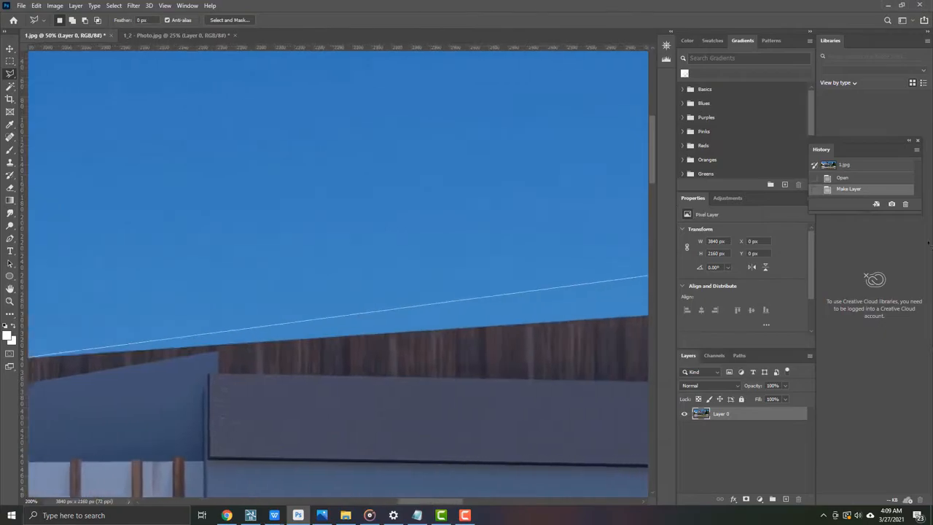
Step: Trace the lasso outline along the sloping wooden fascia, down the house's right edge and across the projecting side box
scroll(515, 312, "down", 3)
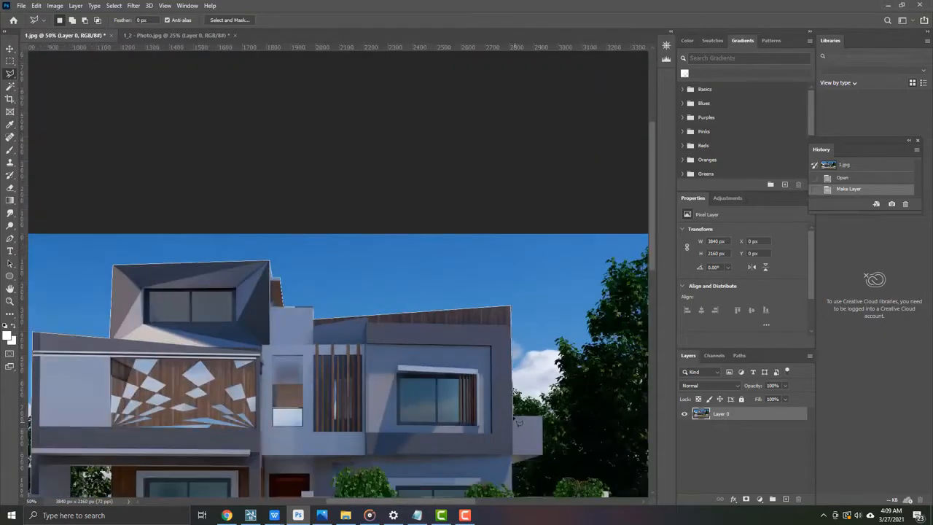
scroll(517, 421, "up", 3)
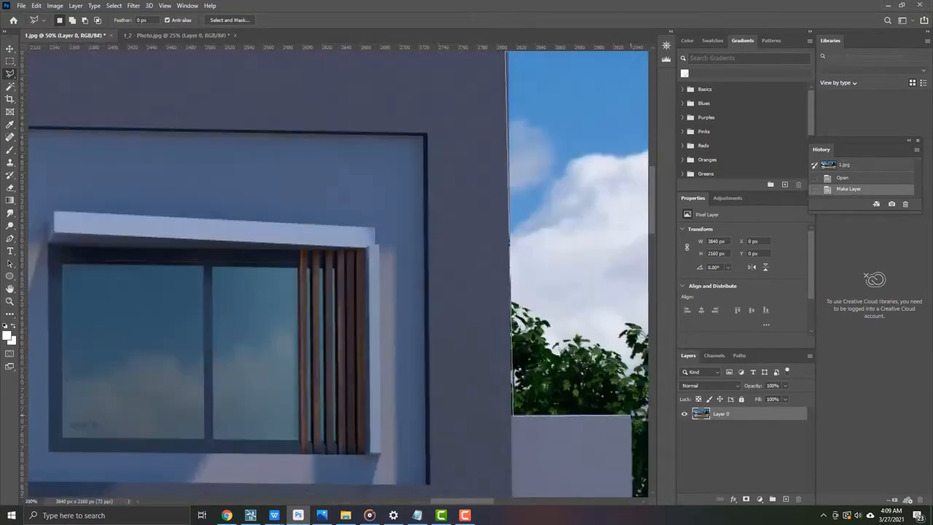
scroll(631, 414, "down", 6)
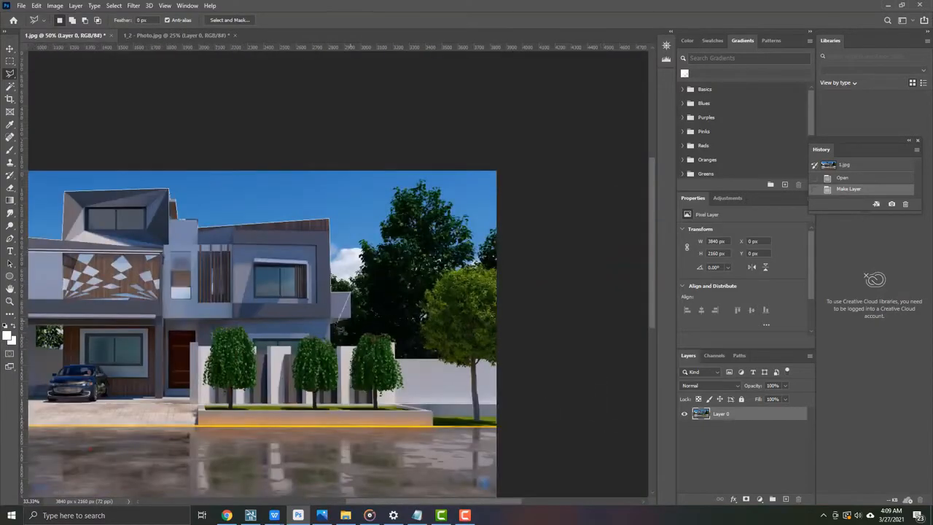
Step: Trace the lasso outline along the sloping underside of the projecting side box back to the house wall
scroll(379, 329, "up", 6)
scroll(379, 330, "up", 1)
left_click(492, 266)
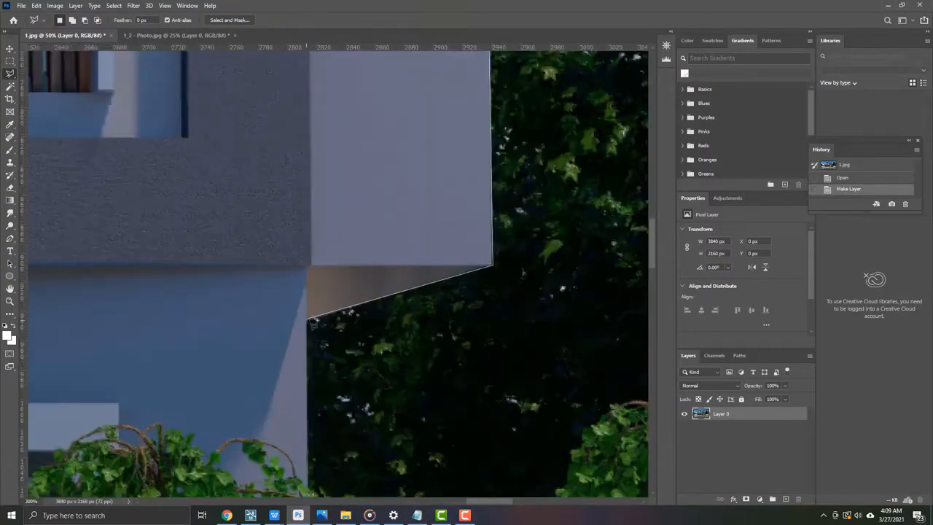
left_click(307, 321)
Step: Continue the lasso outline down the house wall and around the top of the rightmost hanging tree to the boundary wall
scroll(320, 325, "down", 3)
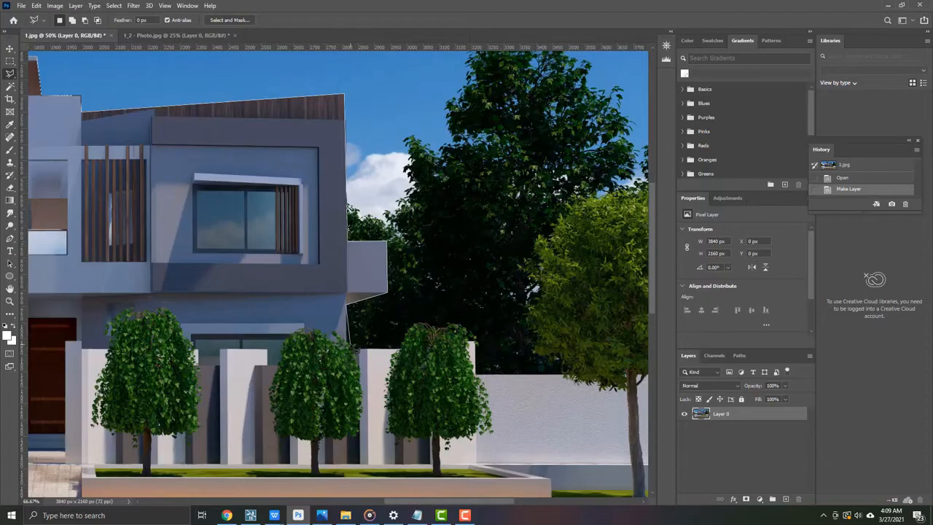
scroll(355, 350, "up", 4)
left_click(339, 311)
left_click(395, 347)
left_click(581, 345)
Step: Carry the lasso outline around the street below the image and up the left boundary wall, and close the house selection
scroll(583, 339, "down", 3)
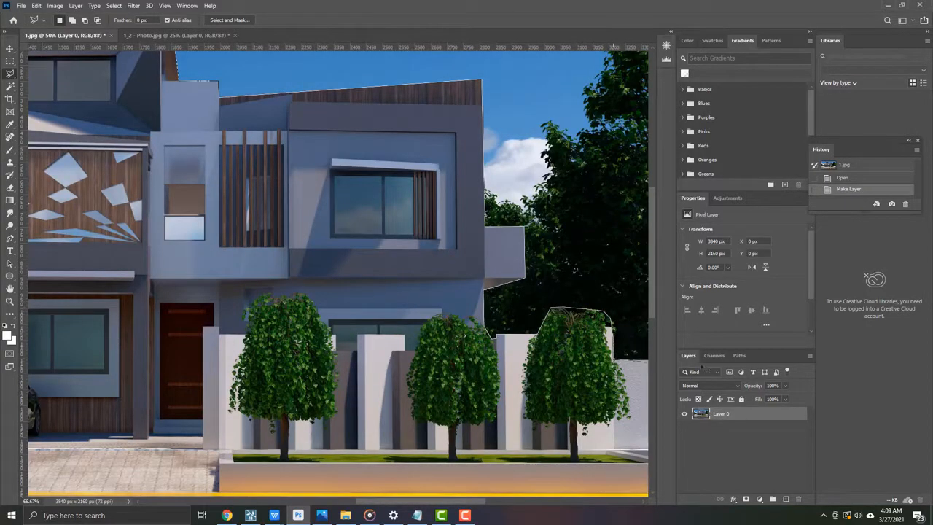
scroll(490, 369, "down", 1)
scroll(490, 370, "down", 3)
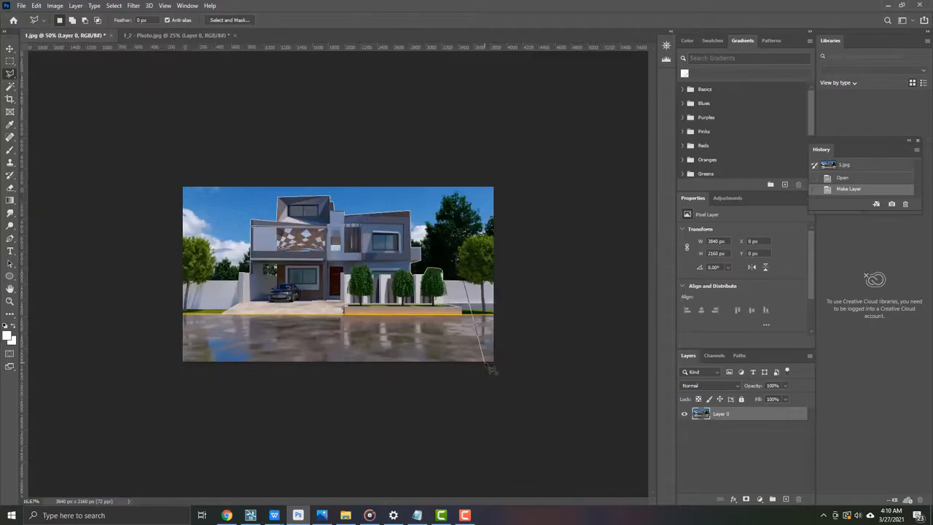
scroll(548, 332, "up", 2)
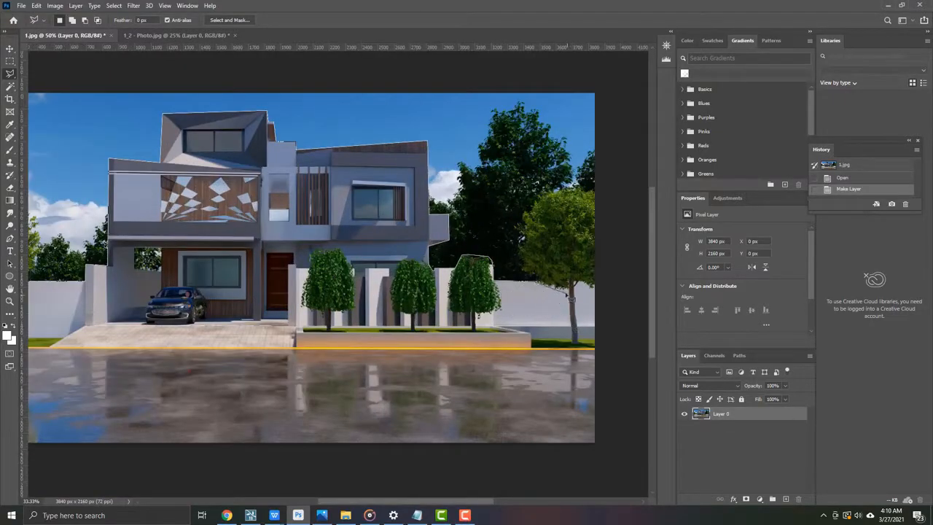
left_click(607, 457)
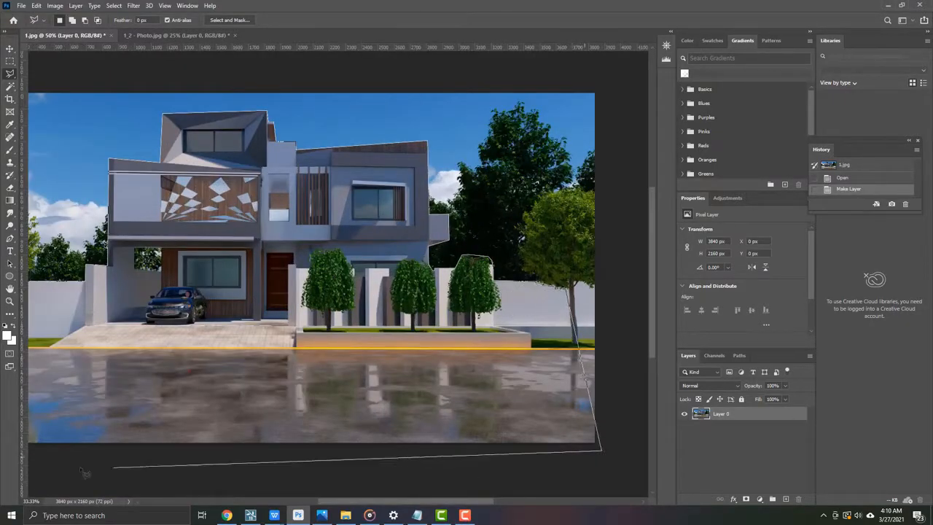
left_click(92, 441)
left_click(129, 347)
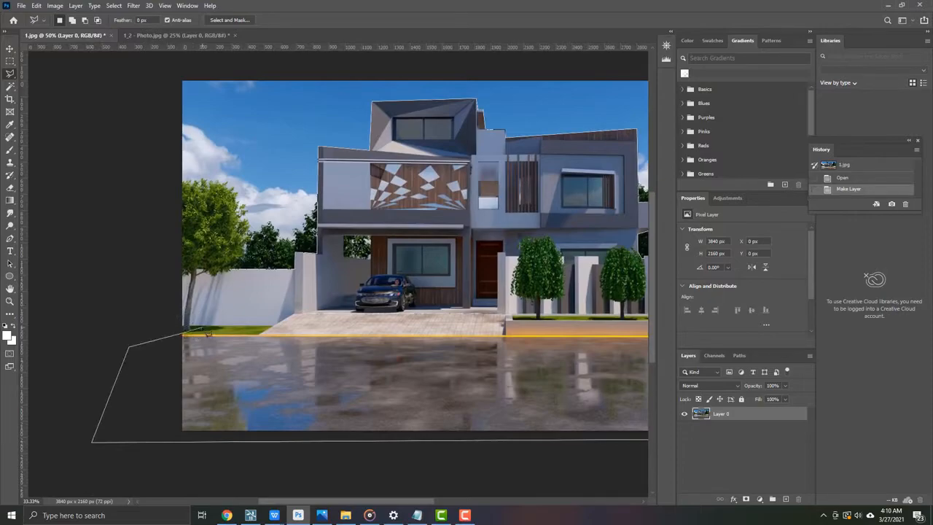
double_click(234, 273)
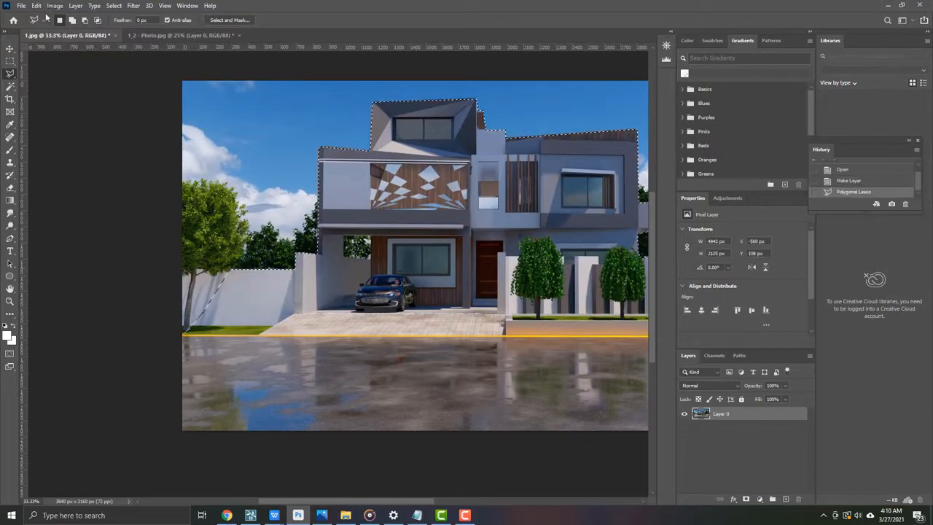
Step: Copy the selected house into 1_2 - Photo.jpg and move its layer above the sky replacement layers
left_click(36, 5)
key("Escape")
left_click(175, 35)
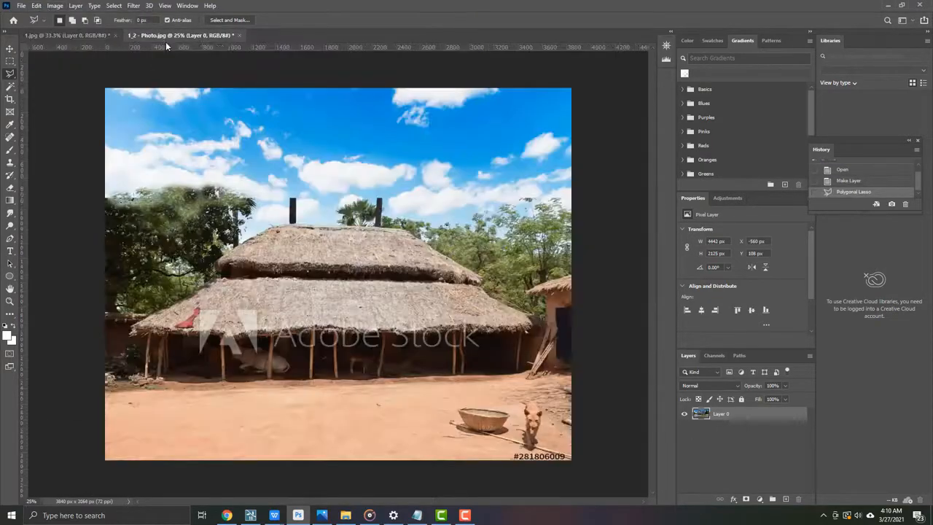
left_click(36, 6)
left_click(45, 91)
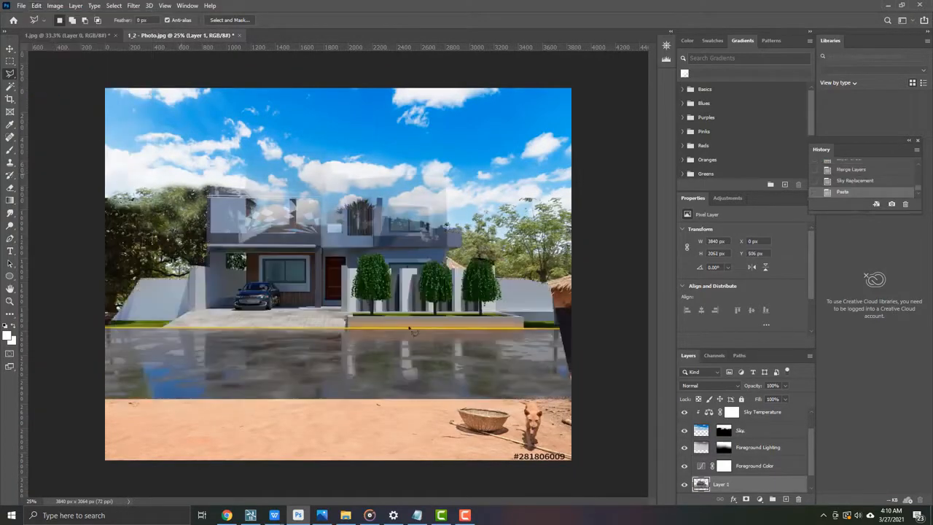
left_click_drag(751, 483, 793, 417)
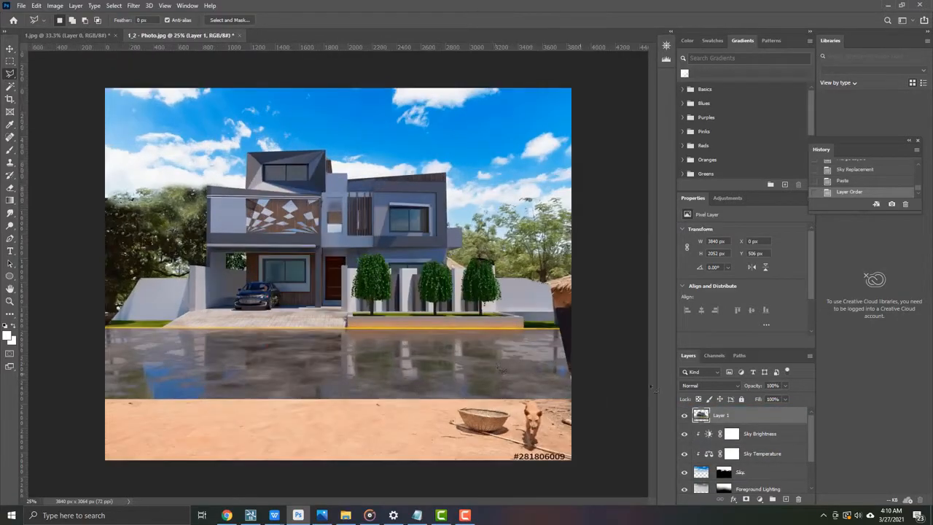
Step: Enlarge the house layer with Free Transform to about 113% so it extends past both sides of the photo
key("m")
right_click(469, 325)
left_click(510, 411)
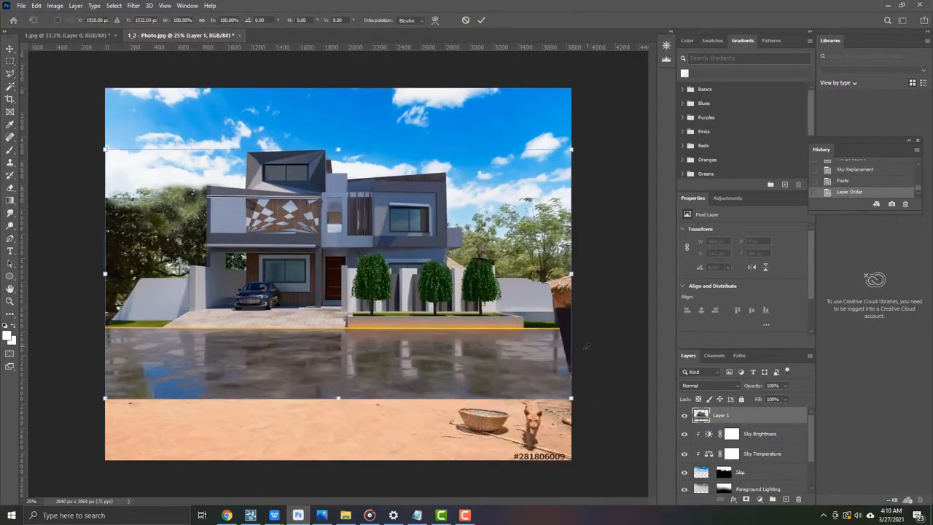
left_click_drag(572, 274, 596, 275)
left_click_drag(105, 274, 70, 273)
left_click_drag(362, 359, 369, 360)
left_click(481, 19)
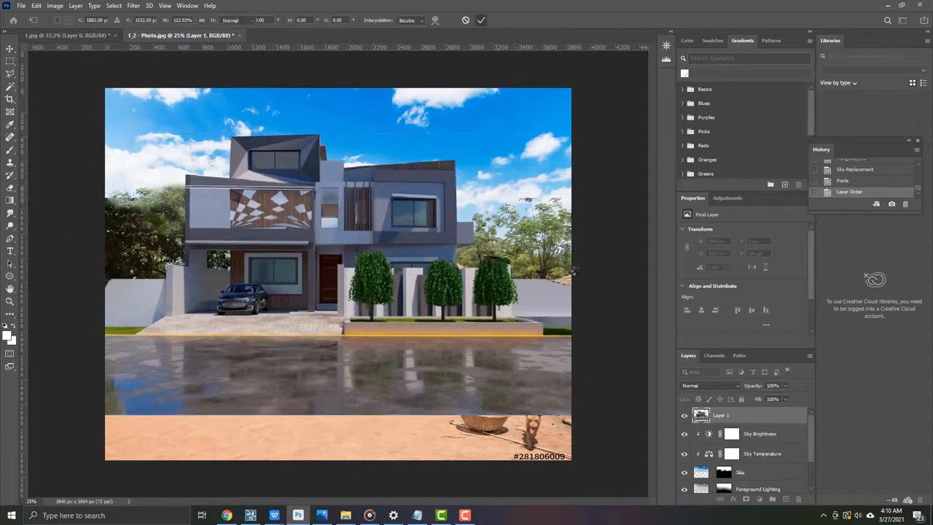
Step: Select the wet street below the yellow kerb line with the Polygonal Lasso, delete it from the house layer and deselect
left_click(11, 74)
left_click(103, 336)
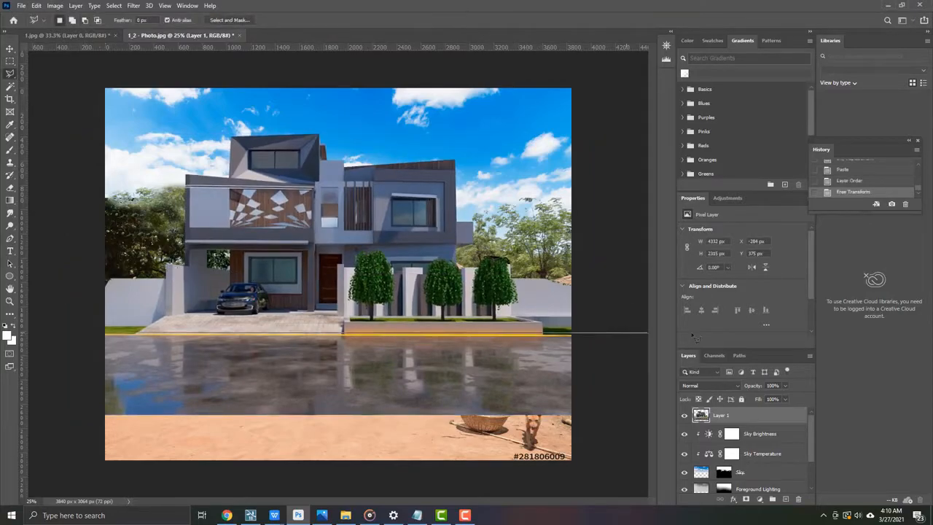
left_click(605, 462)
left_click(72, 477)
left_click(52, 412)
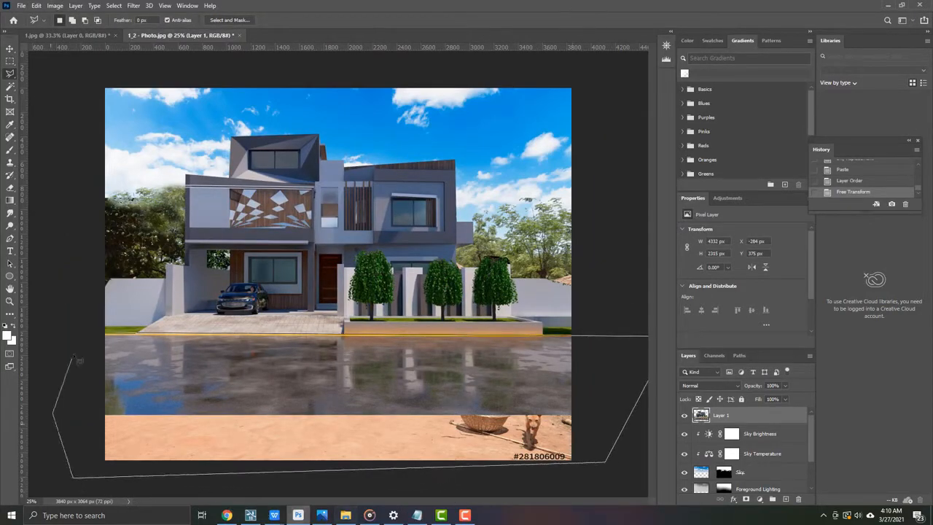
left_click(106, 336)
key("Delete")
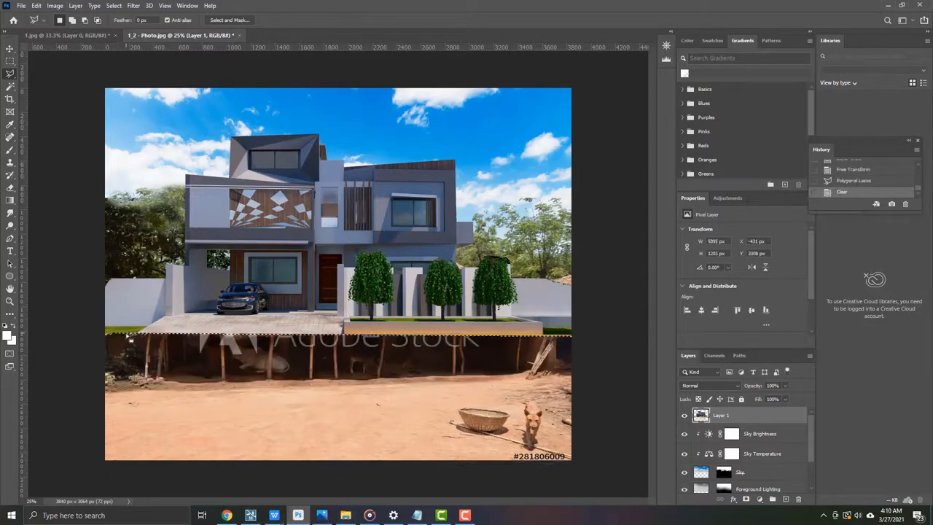
key("ctrl+z")
key("Delete")
key("ctrl+d")
Step: Move the house layer down to a Y position of about 783 px so its base meets the sandy ground
left_click(9, 49)
key("shift+Down")
key("shift+Down")
key("shift+Down")
key("shift+Down")
key("shift+Down")
key("shift+Down")
key("shift+Down")
key("shift+Down")
key("shift+Down")
key("shift+Down")
key("shift+Down")
key("shift+Down")
key("shift+Down")
key("shift+Down")
key("shift+Down")
key("shift+Down")
key("shift+Down")
key("shift+Down")
key("shift+Down")
key("shift+Down")
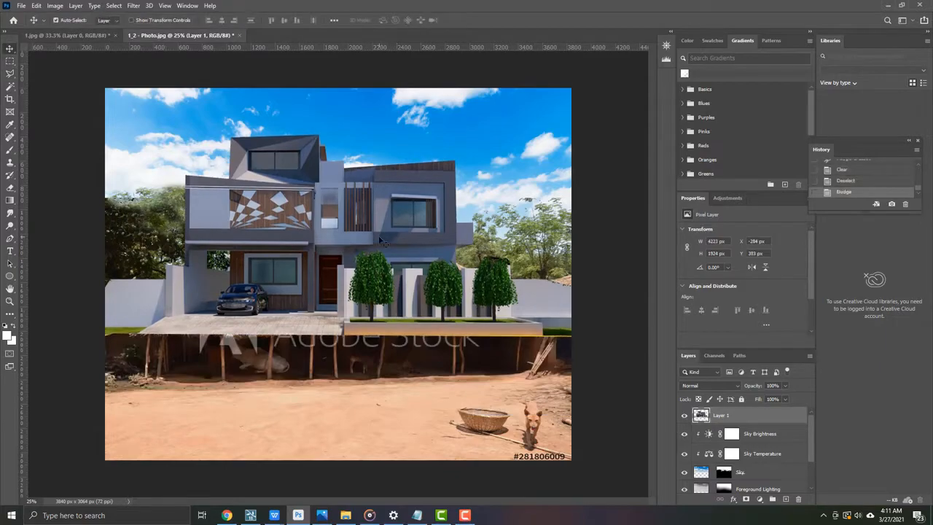
left_click_drag(333, 286, 333, 300)
key("ctrl+minus")
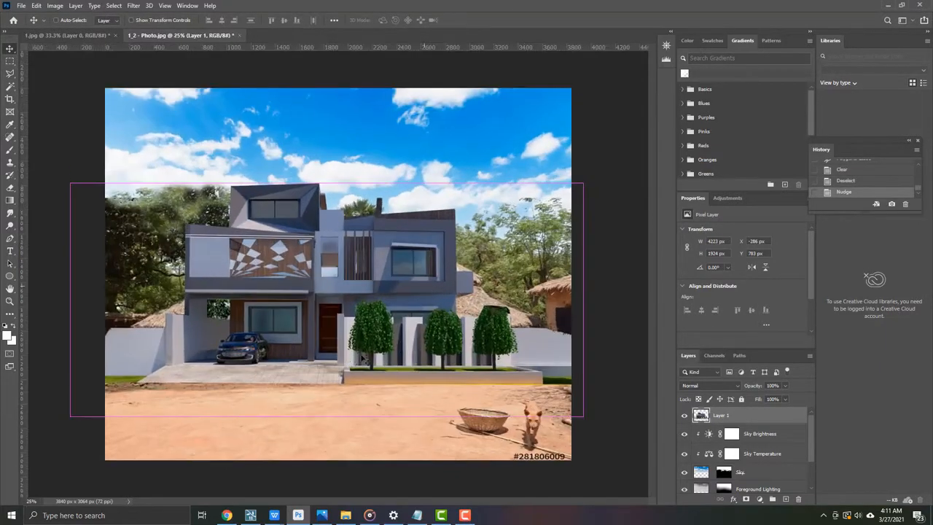
key("ctrl+plus")
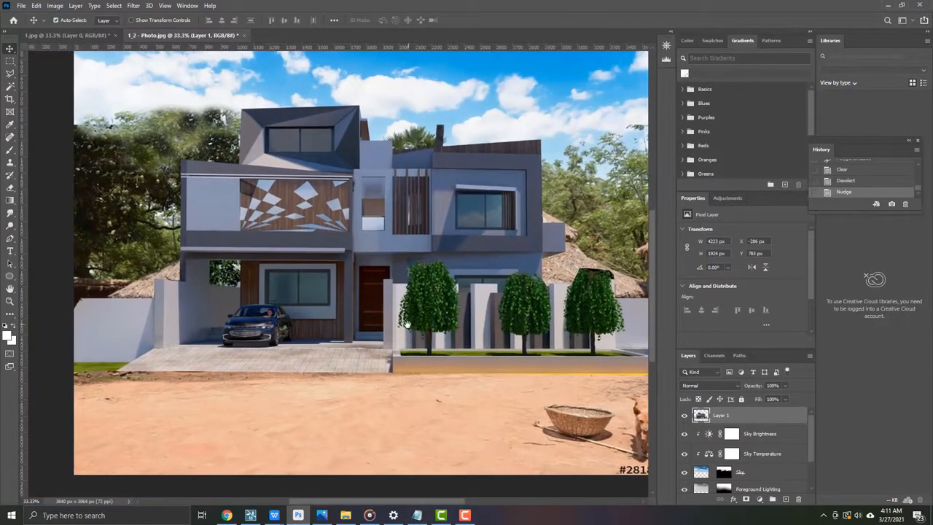
Step: Widen the house layer slightly on both sides with Free Transform to about 4395 × 1953 px
left_click(12, 99)
left_click(11, 62)
right_click(266, 217)
left_click(293, 300)
left_click_drag(31, 261, 31, 261)
key("ctrl+z")
key("ctrl+minus")
left_click_drag(71, 299, 62, 299)
left_click_drag(584, 299, 597, 300)
left_click(481, 20)
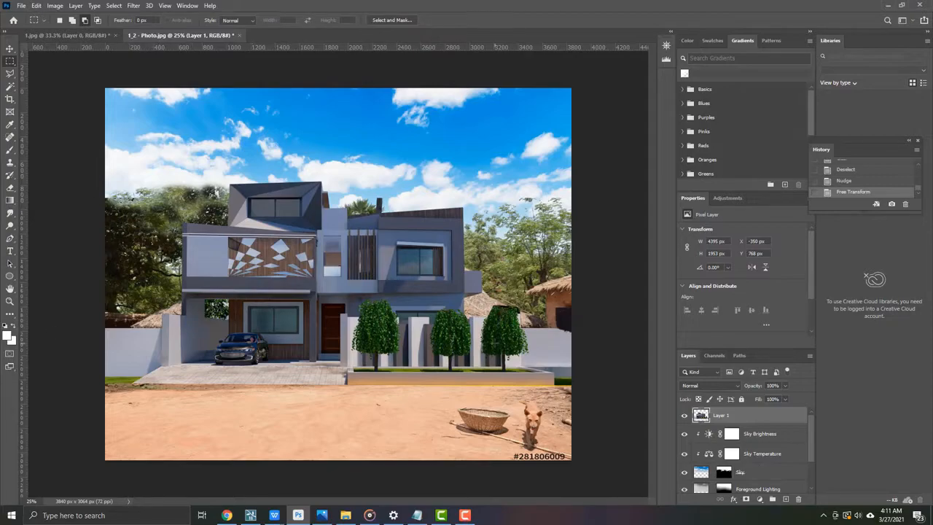
Step: Erase the dark fringe along the top of the rightmost hanging tree with the Eraser at 60% opacity
scroll(478, 312, "up", 4)
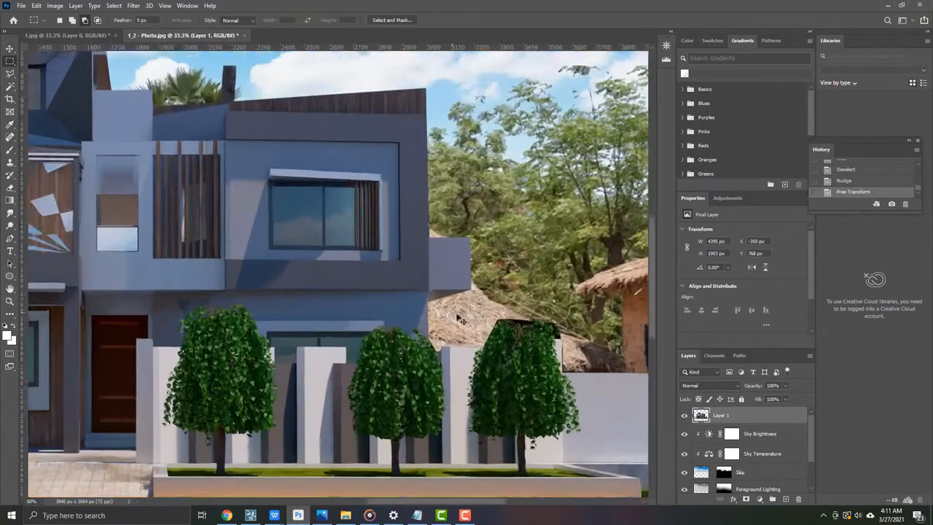
scroll(460, 320, "up", 1)
left_click(10, 188)
left_click(495, 323)
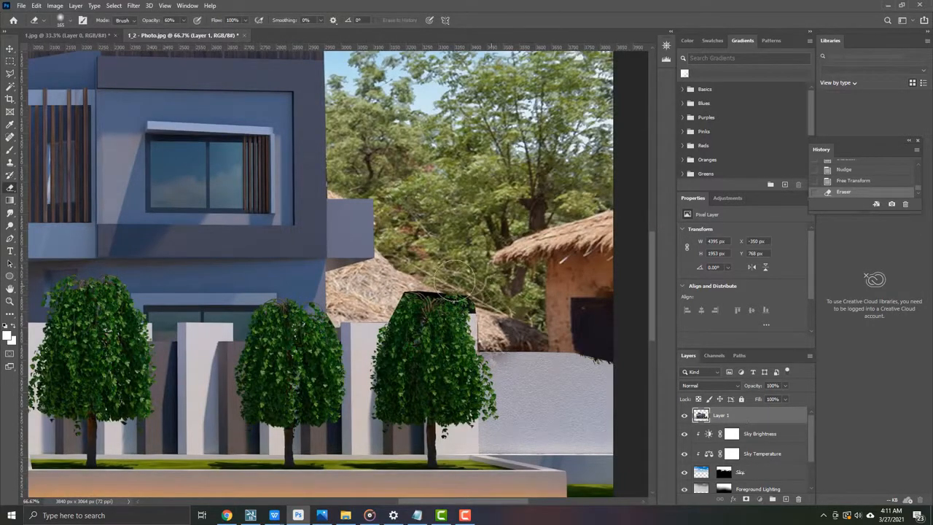
mouse_move(477, 301)
left_mouse_down()
mouse_move(415, 278)
mouse_move(406, 299)
left_mouse_up()
Step: Clean up the leftover dark edge beside the rightmost hanging tree with a 39 px Eraser at 100% opacity
left_click(62, 20)
left_click_drag(68, 53, 66, 54)
left_click(483, 266)
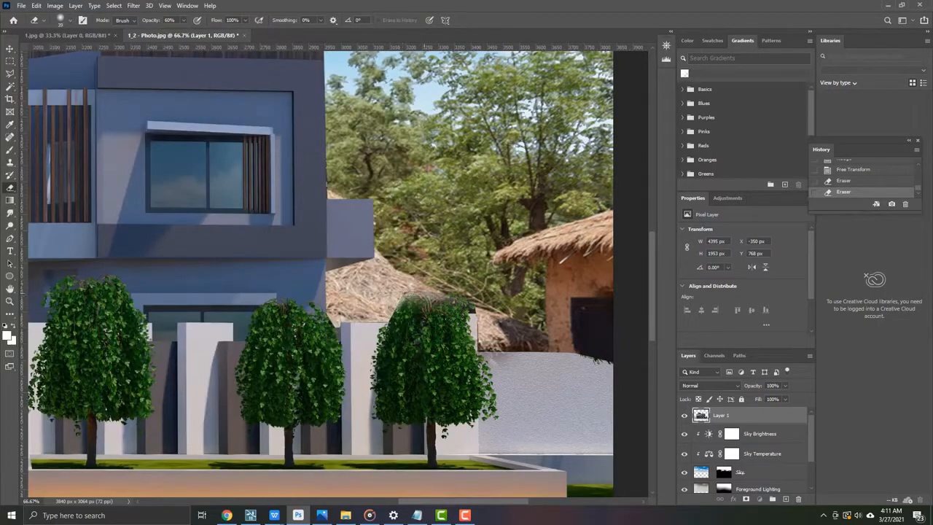
left_click(183, 21)
left_click(466, 297)
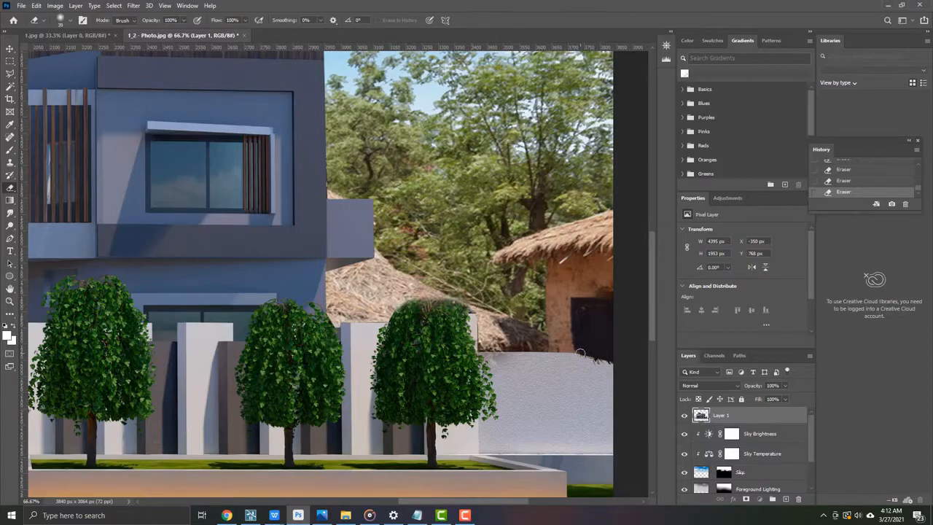
key("ctrl+minus")
key("ctrl+minus")
key("ctrl+minus")
key("ctrl+minus")
key("ctrl+plus")
key("ctrl+plus")
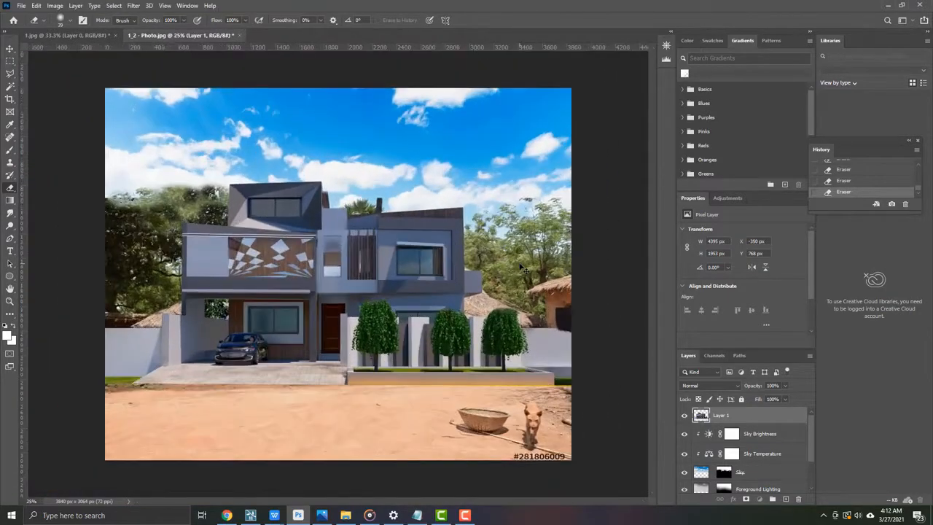
left_click_drag(354, 212, 402, 188)
key("ctrl+minus")
Step: Open the bushes-transparent-12 image from the photshop folder inside the Texture folder on drive D
left_click(36, 6)
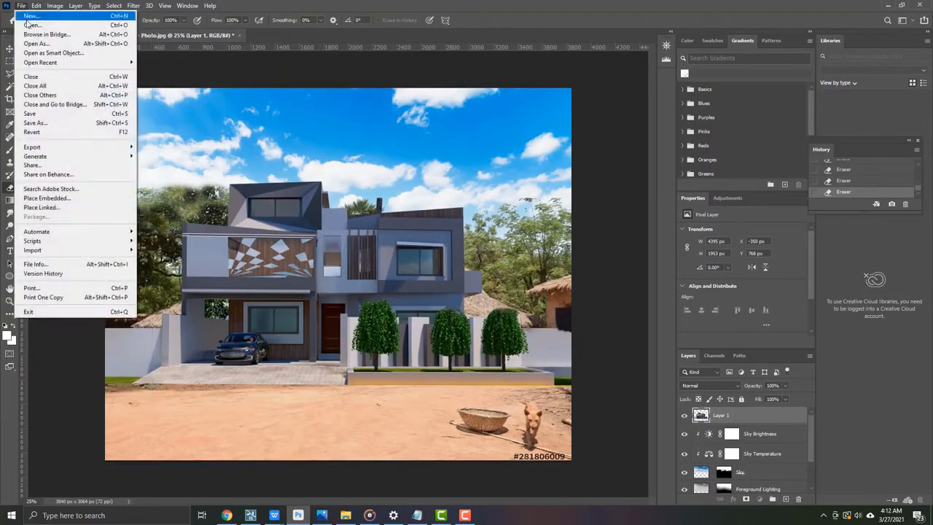
left_click(29, 20)
left_click(69, 283)
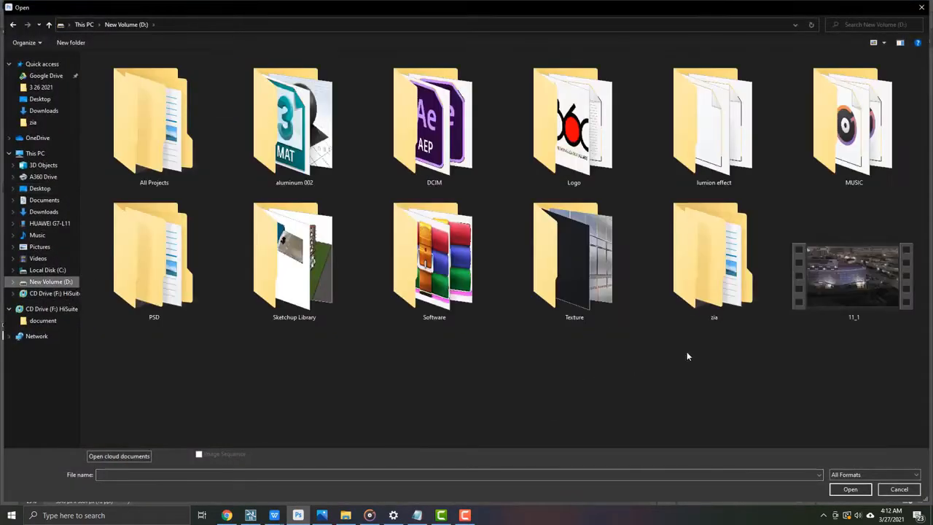
double_click(711, 299)
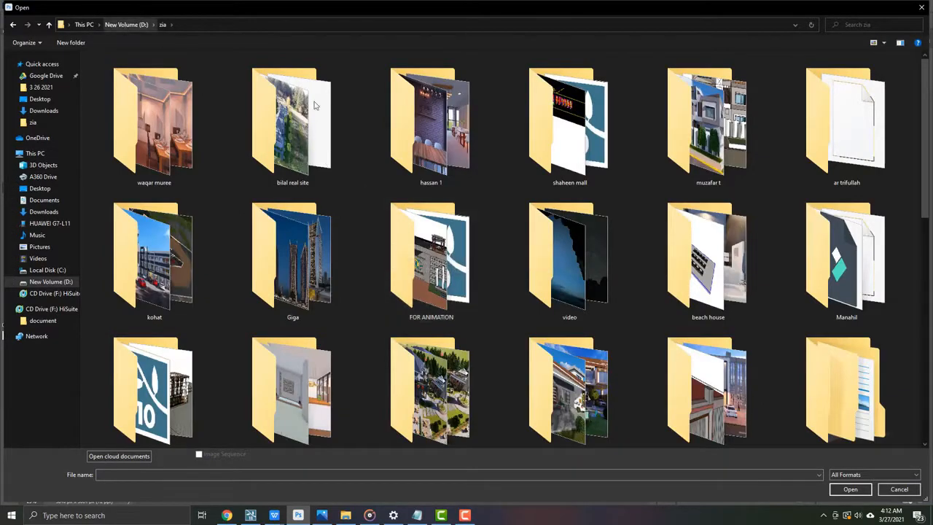
left_click(126, 24)
double_click(572, 255)
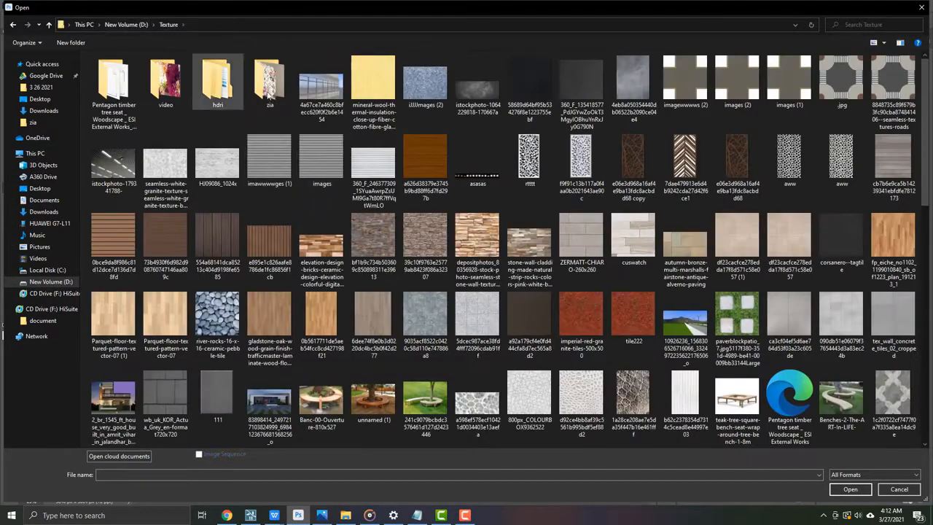
double_click(234, 104)
double_click(233, 104)
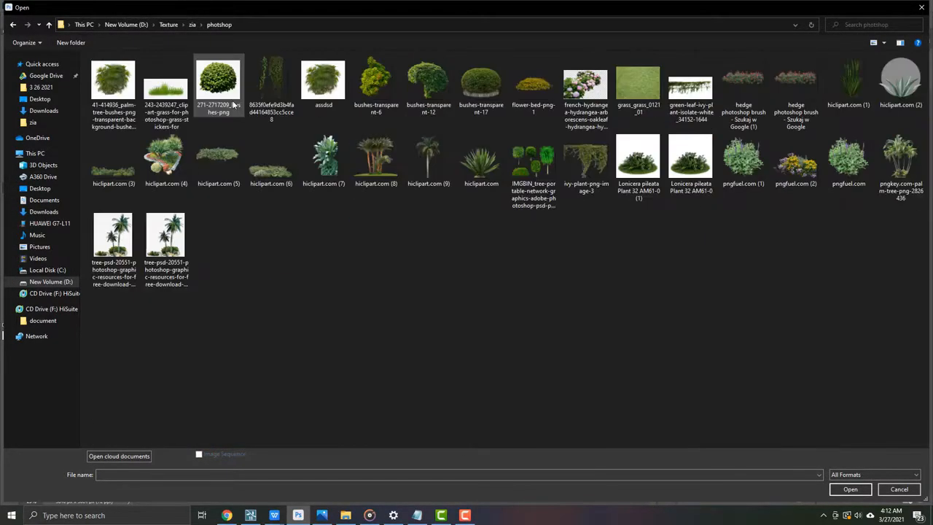
double_click(425, 93)
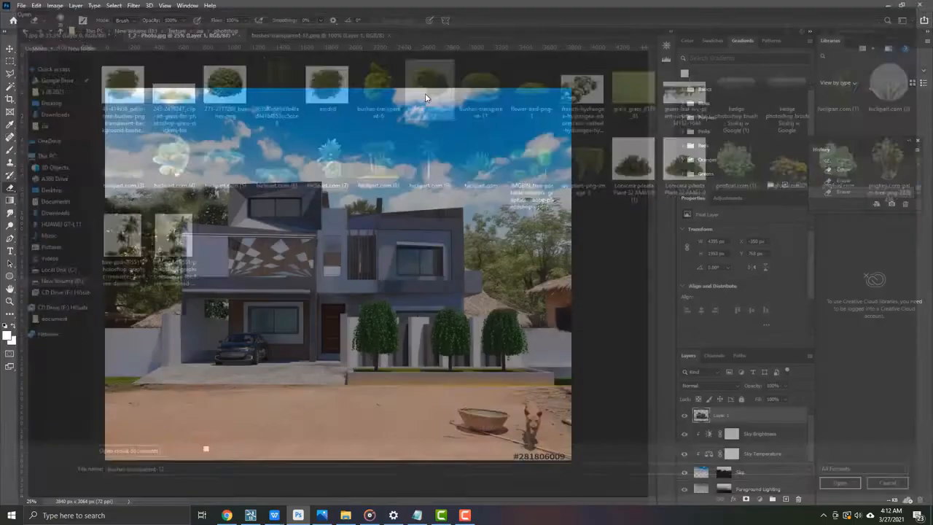
Step: Copy the bush image into 1_2 - Photo.jpg as a new layer
left_click(36, 7)
left_click(46, 74)
left_click(60, 35)
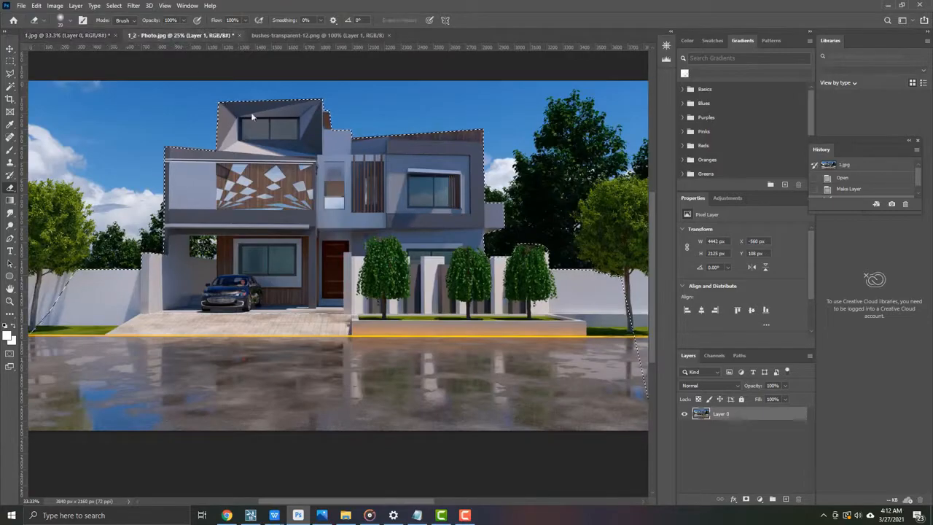
left_click(179, 35)
key("ctrl+v")
left_click(10, 49)
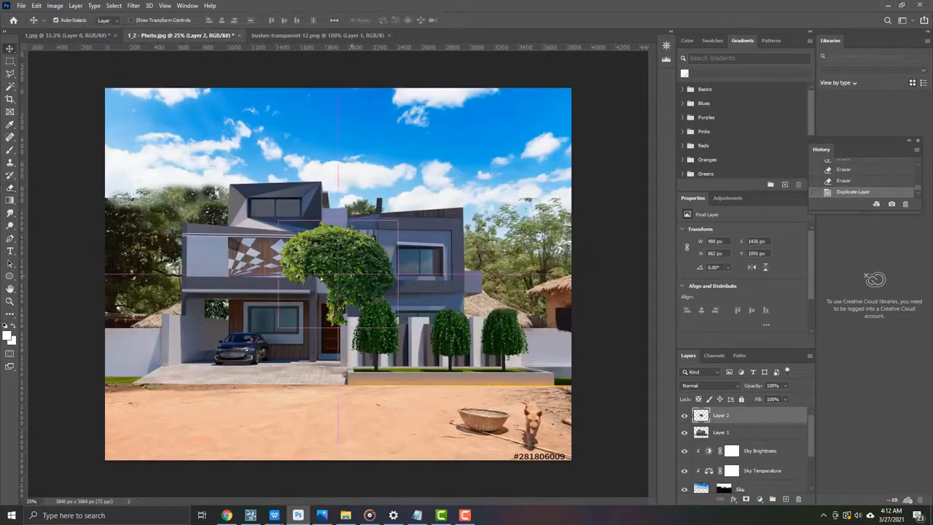
Step: Move the bush to the photo's left edge above the boundary wall and place its layer behind the house layer
left_click_drag(339, 269, 149, 247)
left_click_drag(728, 417, 727, 437)
left_click_drag(136, 239, 133, 271)
Step: Enlarge the bush with Free Transform to about 121% width and fit it between the photo's left edge and the house
right_click(136, 254)
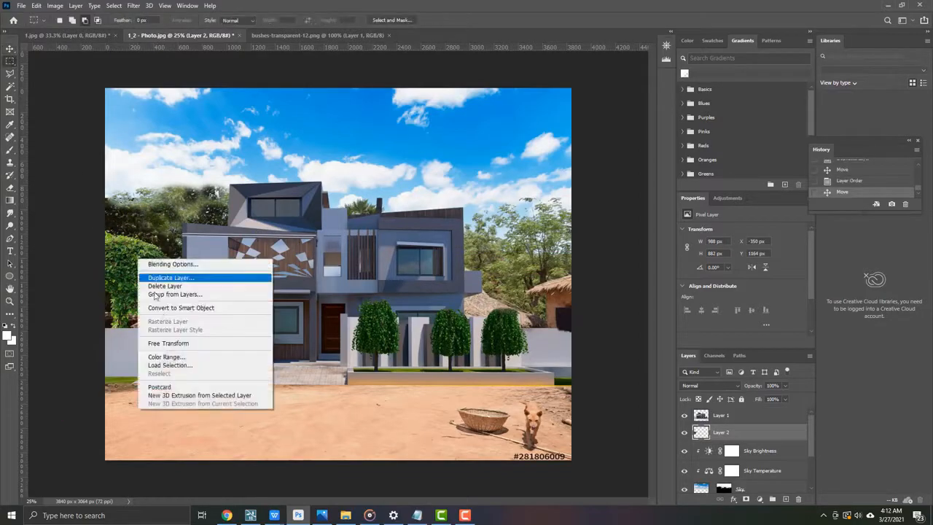
left_click(162, 342)
left_click_drag(185, 218, 208, 198)
left_click_drag(167, 277, 138, 289)
left_click(481, 20)
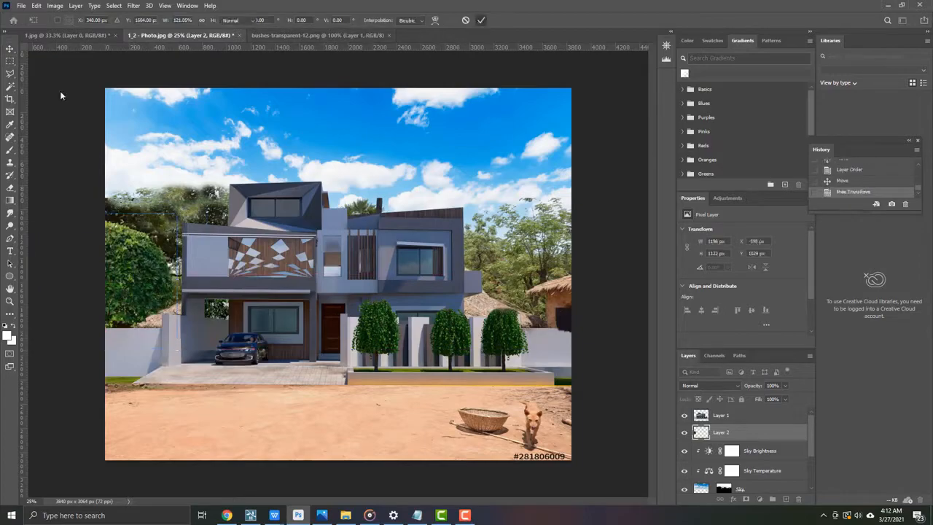
Step: Duplicate the bush twice to fill the area between the photo's left edge and the house, and set the upper copy's opacity to 77%
left_click_drag(142, 255, 159, 264)
left_click_drag(160, 267, 188, 213)
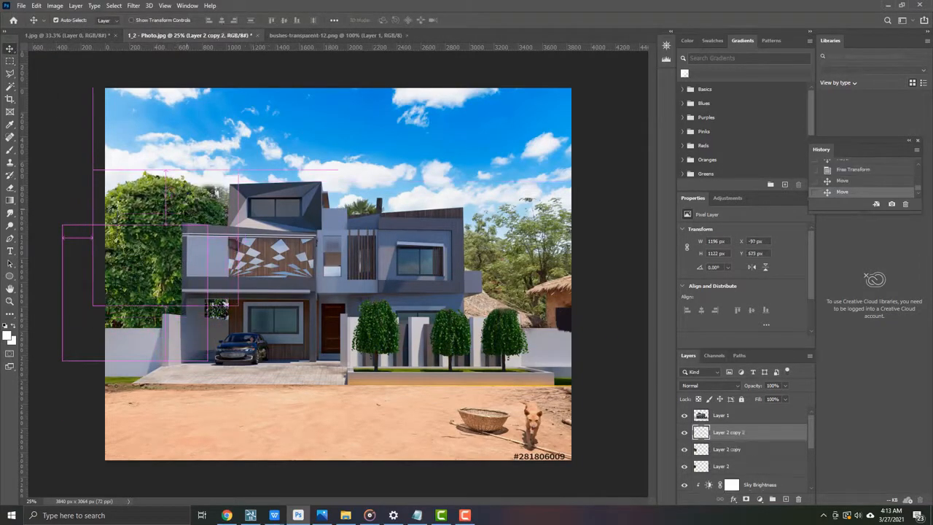
mouse_move(777, 399)
left_mouse_down()
mouse_move(766, 399)
mouse_move(775, 399)
left_mouse_up()
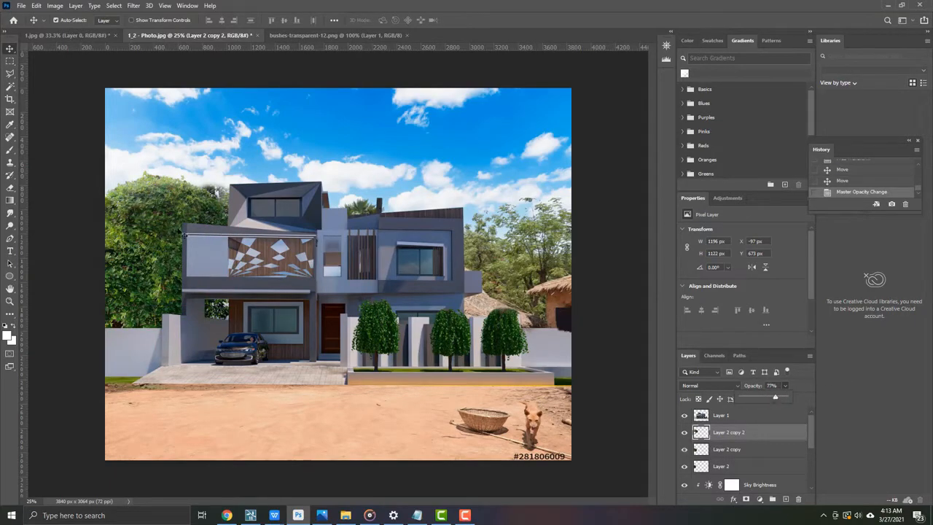
Step: Place two bush copies to the right of the house and scale the top one to about 92% width and 95% height
left_click_drag(167, 214, 540, 306)
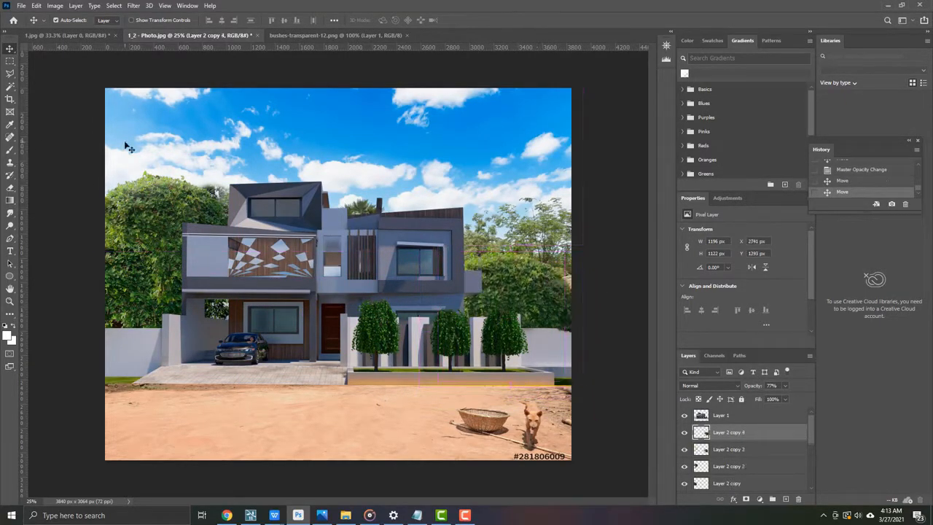
right_click(518, 269)
left_click(552, 354)
left_click_drag(582, 246, 571, 252)
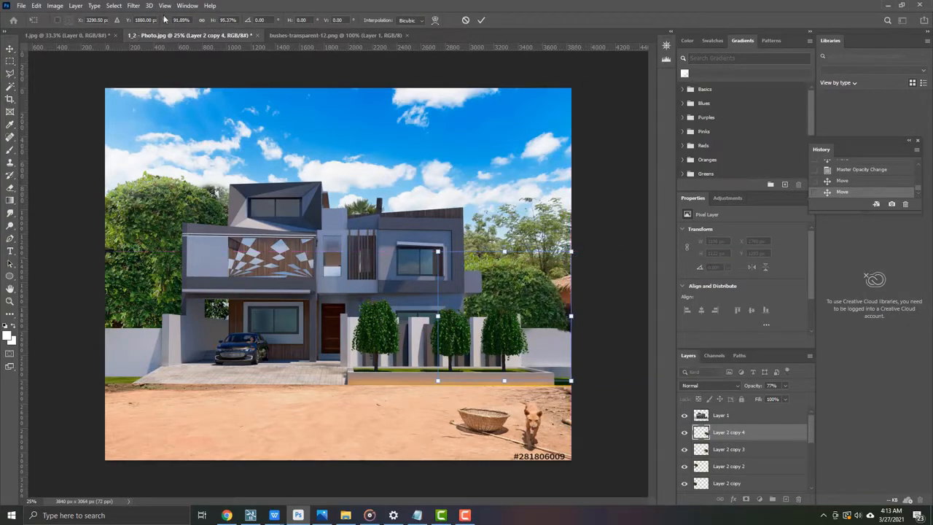
left_click(479, 20)
Step: Paint out the leftover hut parts at the photo's right edge on Layer 0 with the Clone Stamp
scroll(743, 451, "down", 5)
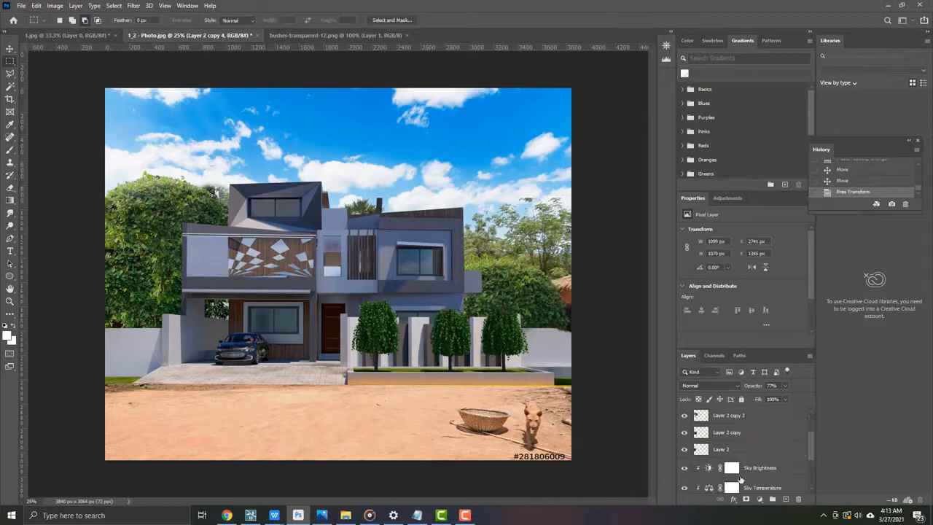
left_click(721, 484)
left_click(9, 166)
right_click(9, 167)
right_click(10, 188)
left_click(9, 175)
right_click(10, 164)
left_click(70, 22)
left_click_drag(95, 53, 100, 53)
left_click(576, 151)
left_click(569, 310)
left_click(566, 307)
left_click(564, 263)
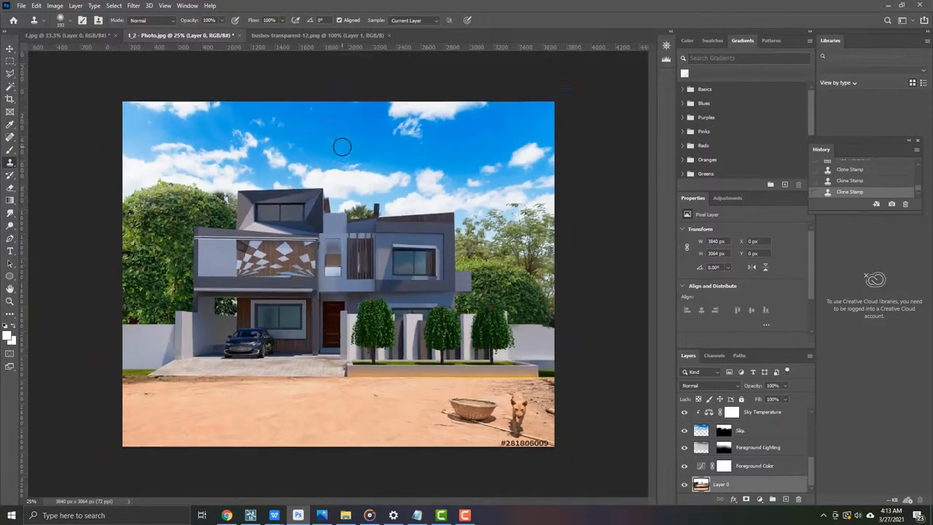
Step: Open the ivy-plant-png-image-3 image from the photshop folder
scroll(342, 147, "up", 1)
left_click(21, 5)
left_click(37, 32)
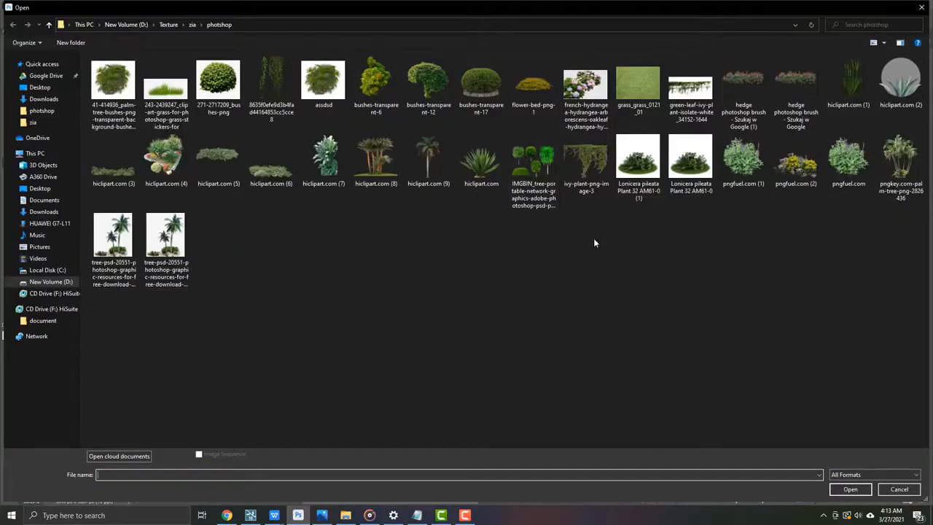
double_click(585, 164)
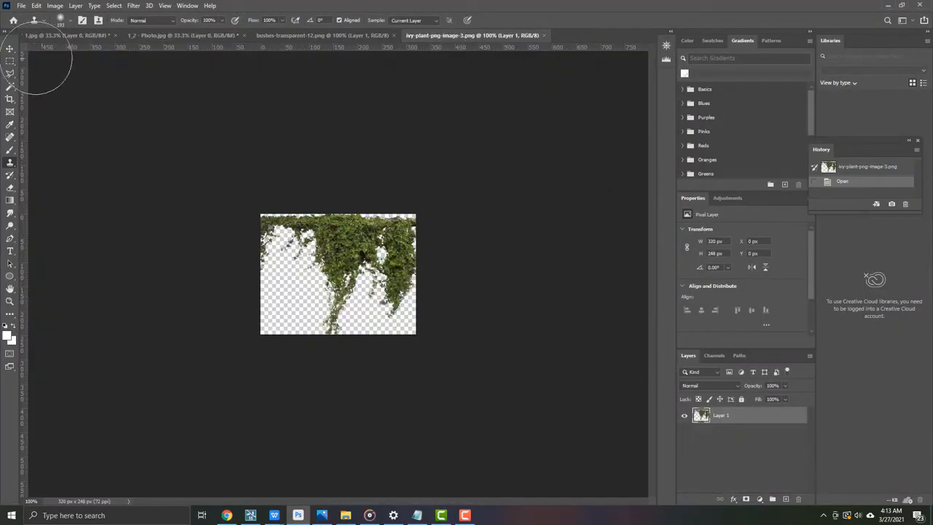
Step: Copy the whole ivy image and paste it into 1_2 - Photo.jpg as a new layer
left_click(9, 48)
left_click_drag(376, 223, 364, 271)
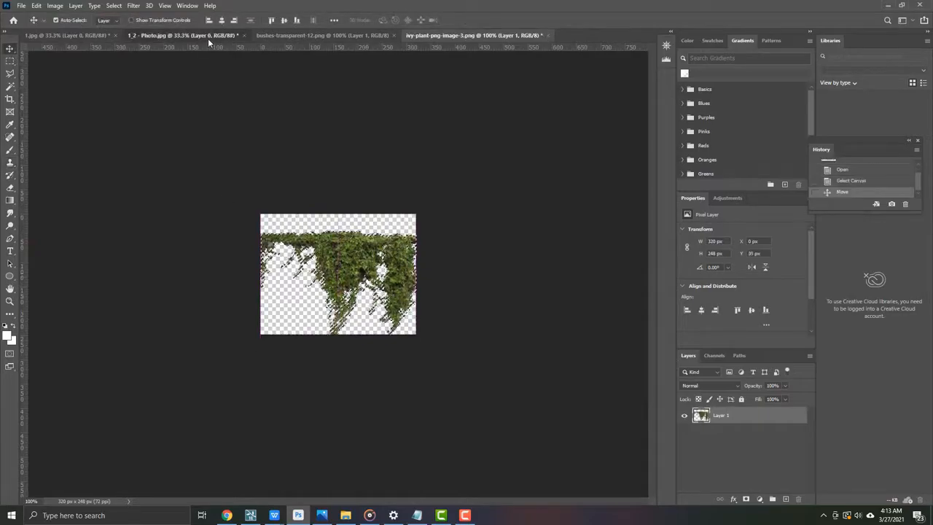
left_click(207, 36)
key("ctrl+v")
left_click(459, 35)
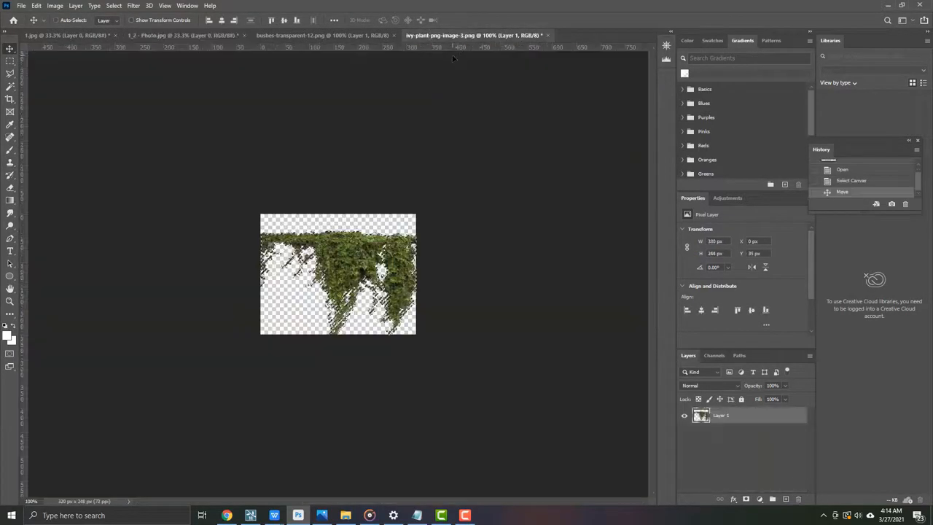
left_click(203, 35)
key("ctrl+v")
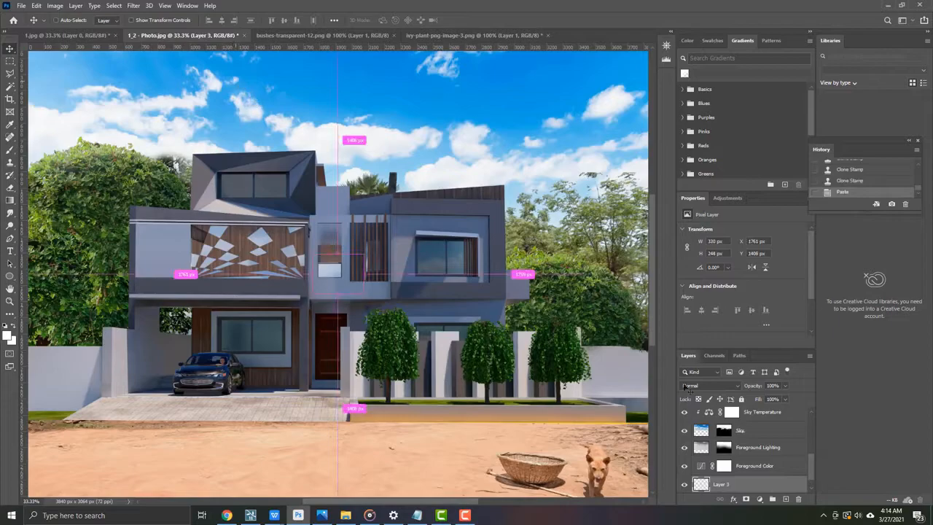
Step: Bring the ivy layer above the house layer and line up copies of it along the ledge over the carport
scroll(758, 444, "up", 5)
left_click_drag(774, 381, 743, 413)
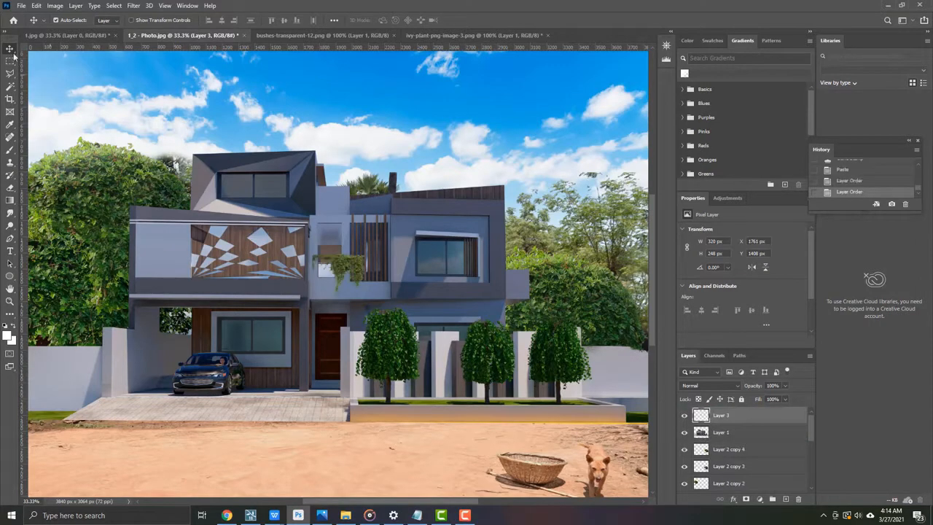
left_click_drag(349, 269, 286, 290)
left_click_drag(285, 290, 267, 290)
left_click_drag(267, 290, 172, 290)
Step: Merge all the ivy layers into one and trim the hanging ivy with the Eraser
scroll(748, 435, "down", 2)
left_click(744, 449)
scroll(744, 441, "up", 4)
left_click(747, 418, "shift")
right_click(748, 417)
left_click(788, 294)
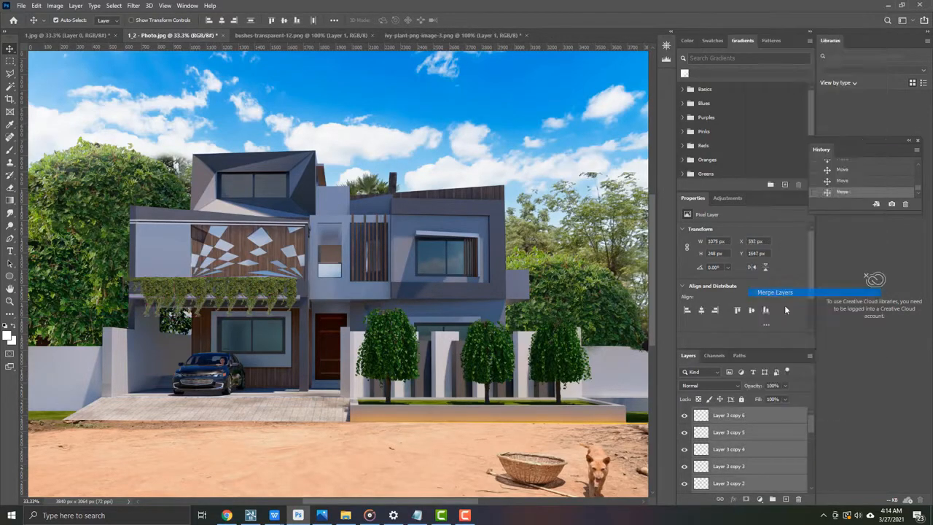
left_click(10, 187)
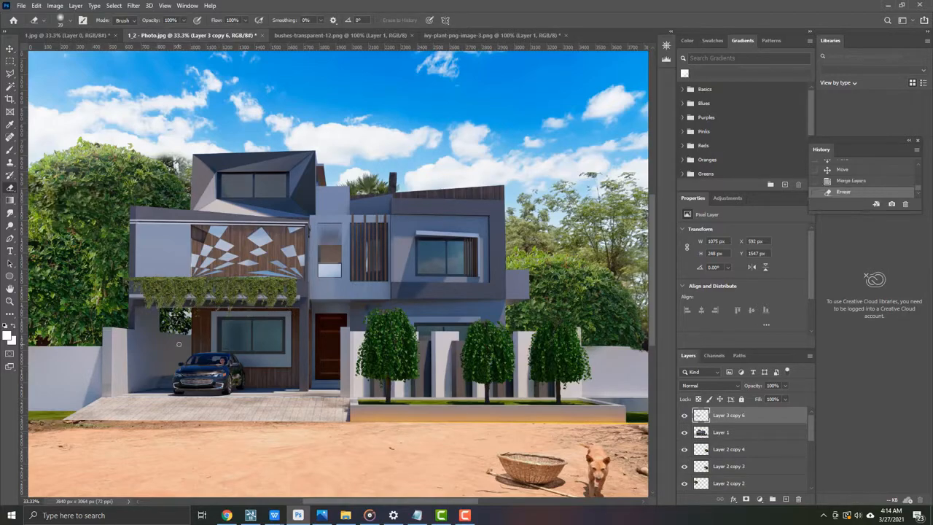
Step: Outline the basket and the dog together with a Polygonal Lasso selection
key("ctrl+minus")
key("ctrl+minus")
key("ctrl+0")
key("ctrl+plus")
scroll(539, 396, "down", 3)
key("ctrl+plus")
left_click_drag(534, 387, 116, 229)
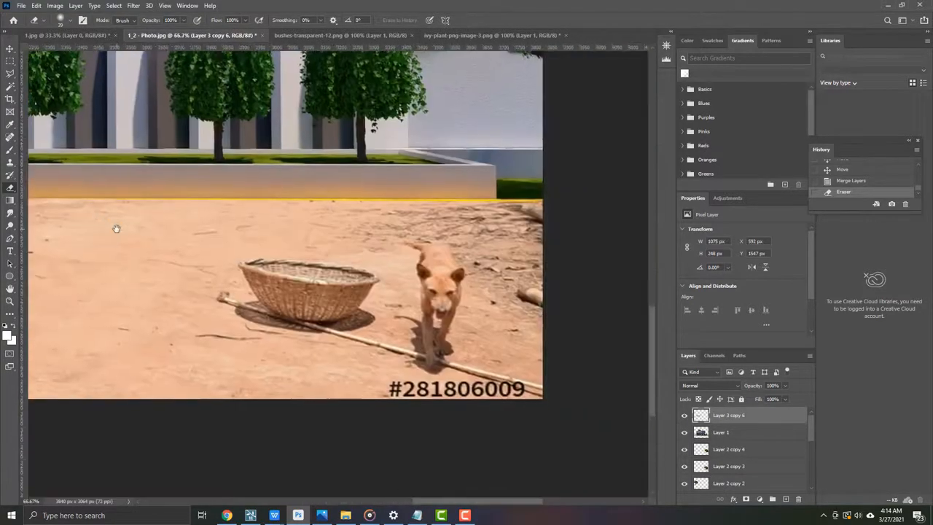
left_click(10, 74)
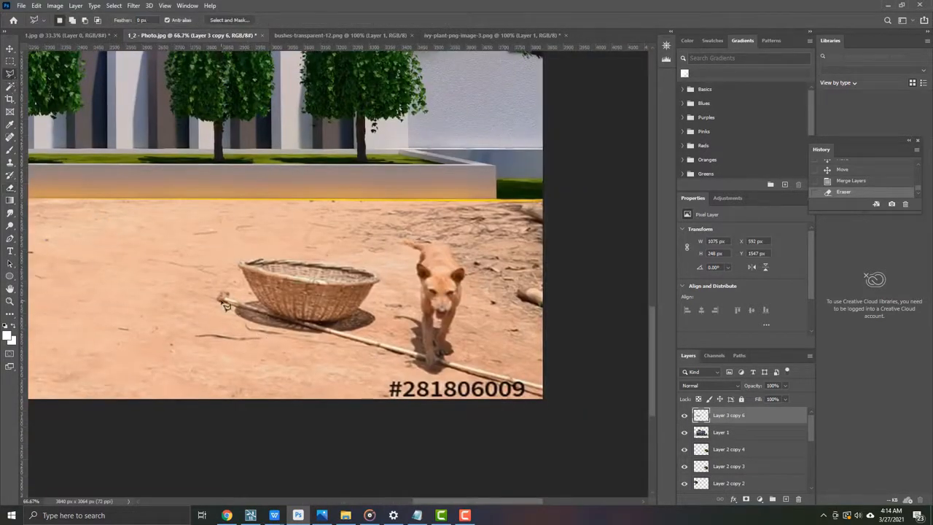
key("ctrl+plus")
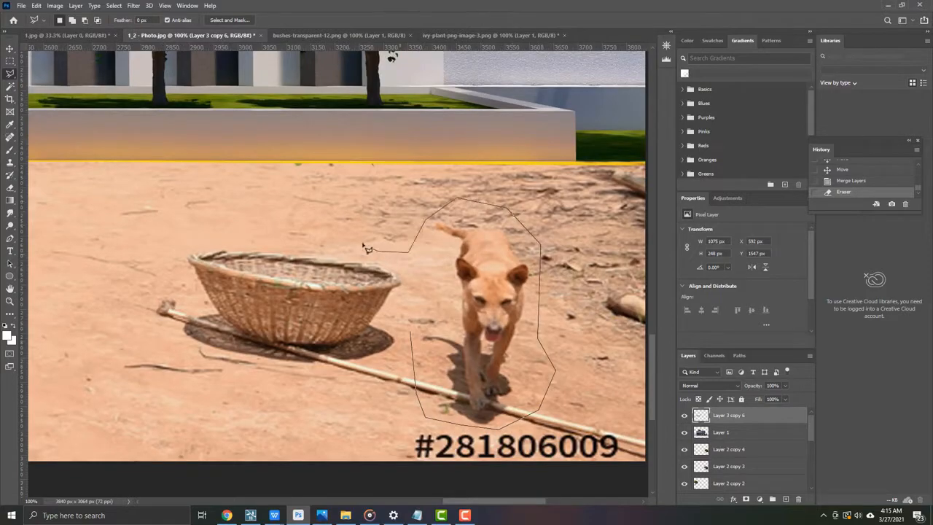
left_click(413, 336)
Step: Copy the selected basket and dog from Layer 0 to a new layer and place it directly beneath the ivy layer
scroll(736, 452, "down", 5)
left_click(724, 486)
scroll(729, 466, "down", 3)
left_click(739, 419)
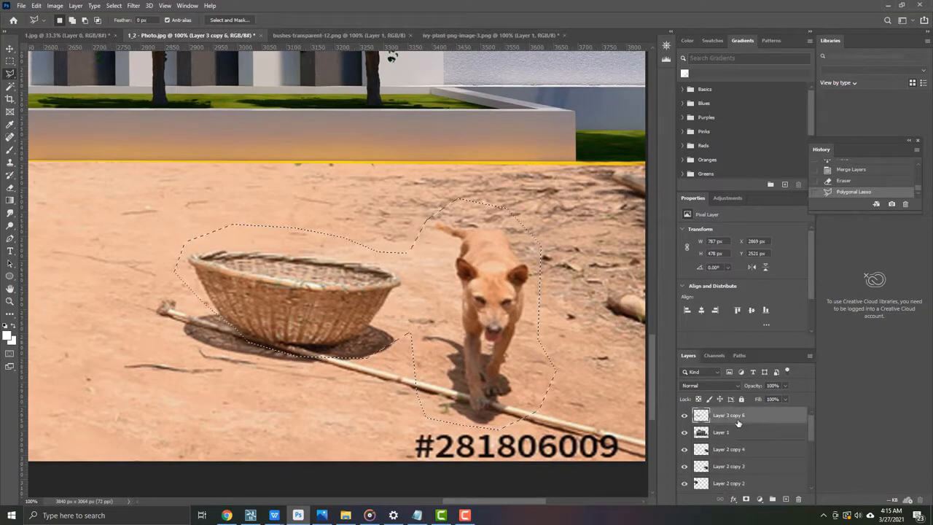
key("ctrl+c")
key("ctrl+v")
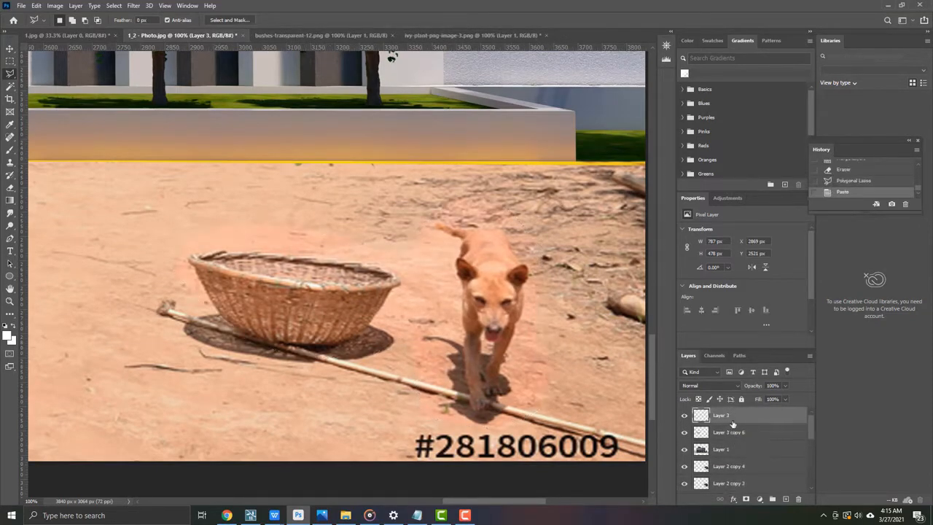
left_click_drag(732, 417, 731, 435)
scroll(477, 332, "down", 4)
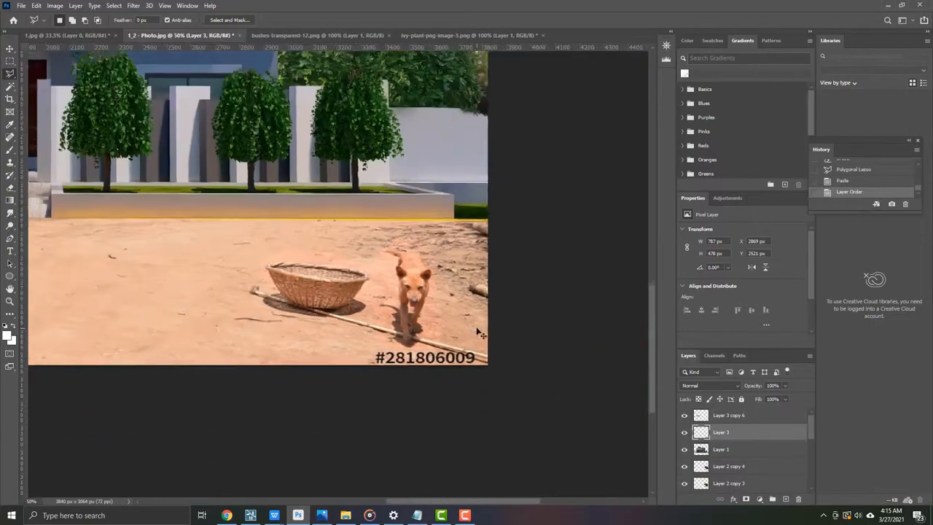
Step: Open the grass_grass_0121_01 image, unlock its background and duplicate it into 1_2 - Photo.jpg as a new layer
left_click(21, 5)
left_click(33, 24)
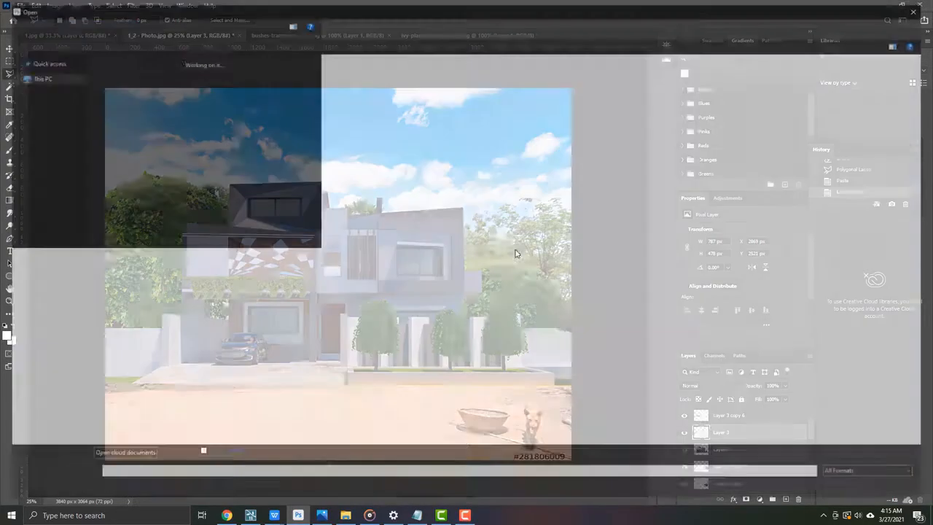
double_click(637, 86)
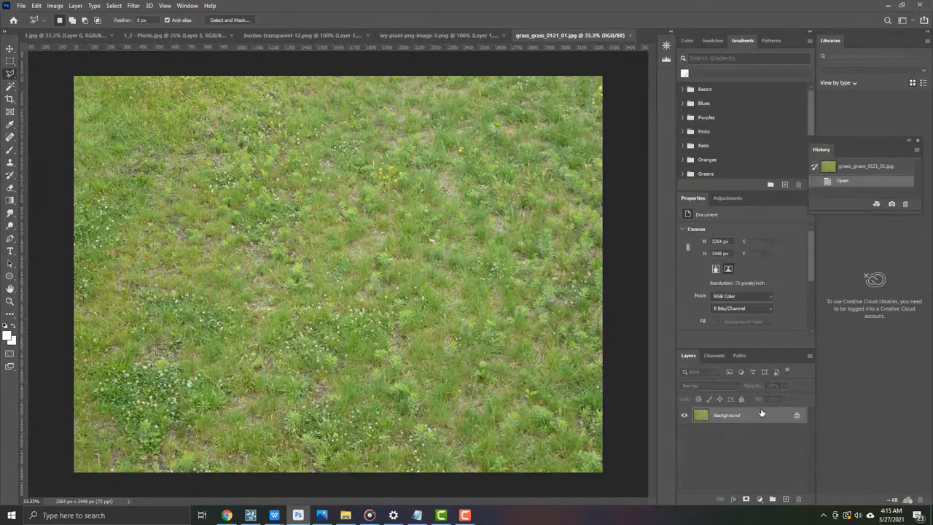
left_click(798, 415)
left_click(149, 35)
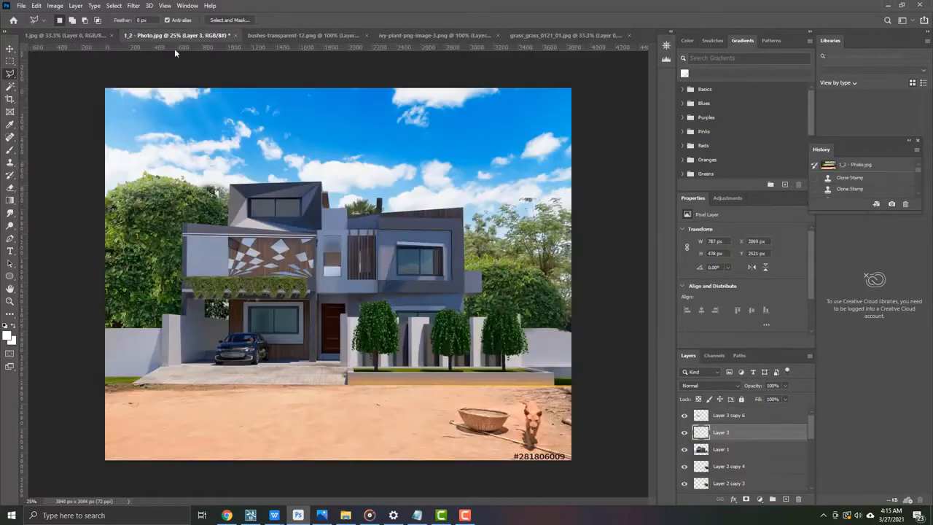
key("ctrl+v")
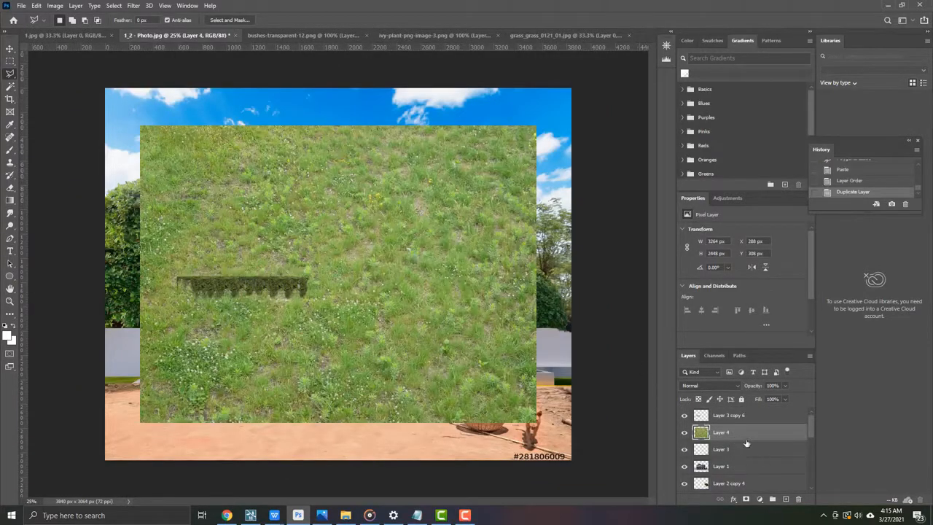
Step: Place the grass layer beneath the house layer and move it down over the dirt ground
left_click_drag(735, 440, 728, 475)
left_click(10, 48)
left_click_drag(337, 171, 293, 432)
Step: Scale the grass with Free Transform to about 121% width and 24% height so it covers the ground across the photo
right_click(328, 258)
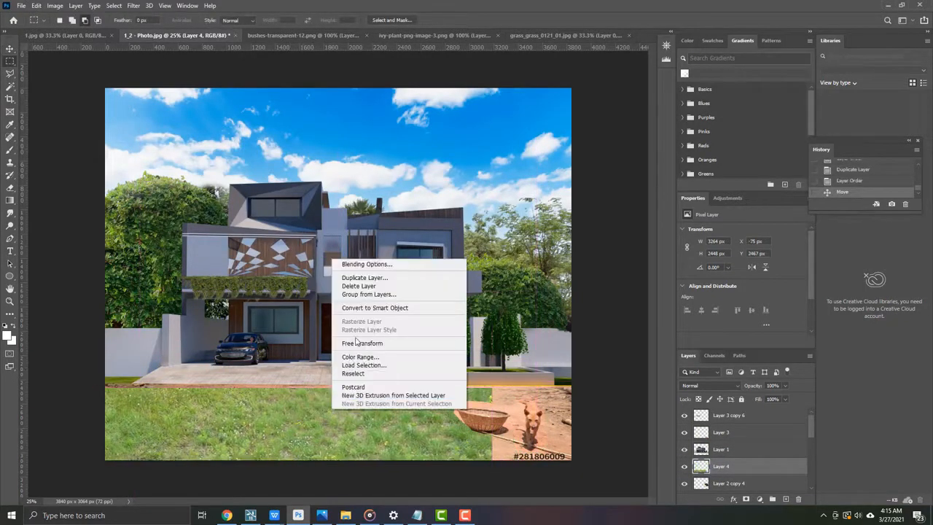
left_click(393, 344)
key("ctrl+minus")
key("ctrl+minus")
key("ctrl+minus")
left_click_drag(322, 408, 323, 336)
key("ctrl+plus")
key("ctrl+plus")
left_click_drag(440, 374, 495, 374)
left_click_drag(177, 374, 174, 374)
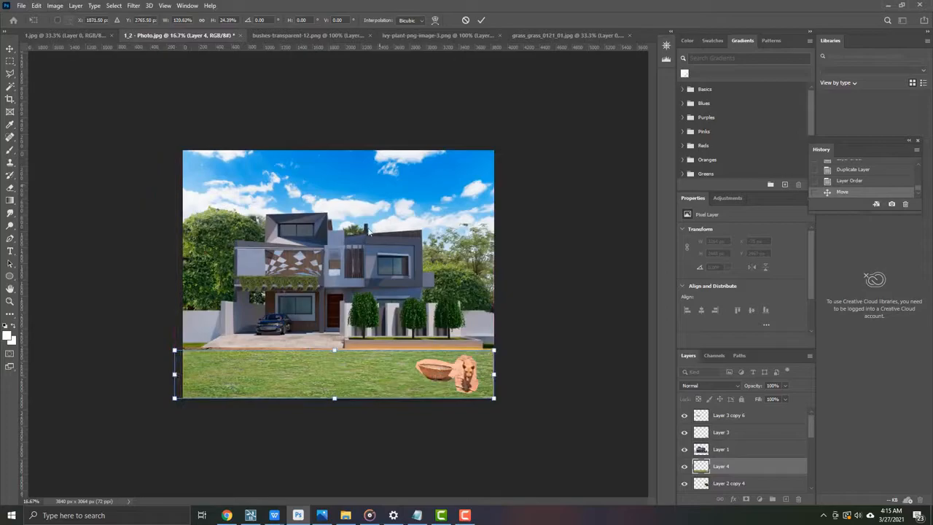
key("ctrl+plus")
key("ctrl+plus")
left_click_drag(484, 362, 448, 255)
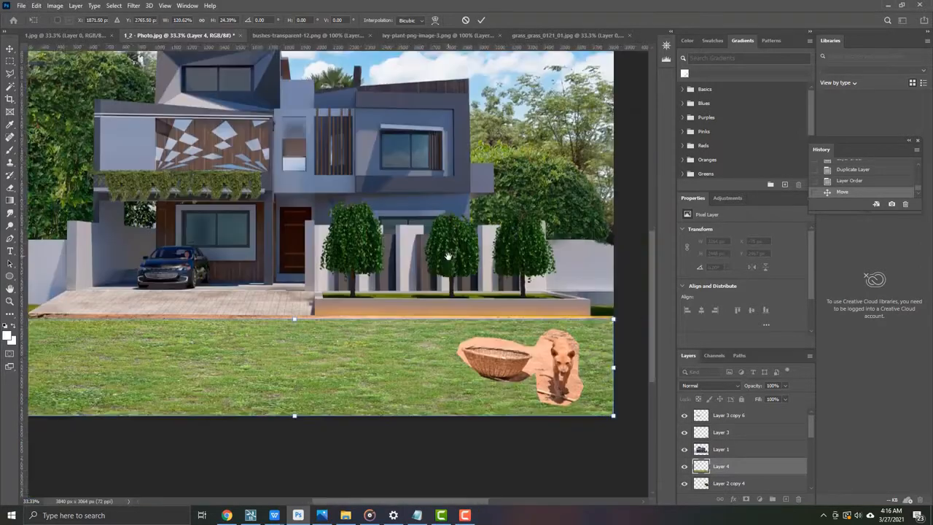
left_click(480, 21)
Step: Erase the dirt beside the dog's hind feet and beneath the basket on the basket-and-dog layer
key("ctrl+plus")
left_click_drag(493, 353, 247, 297)
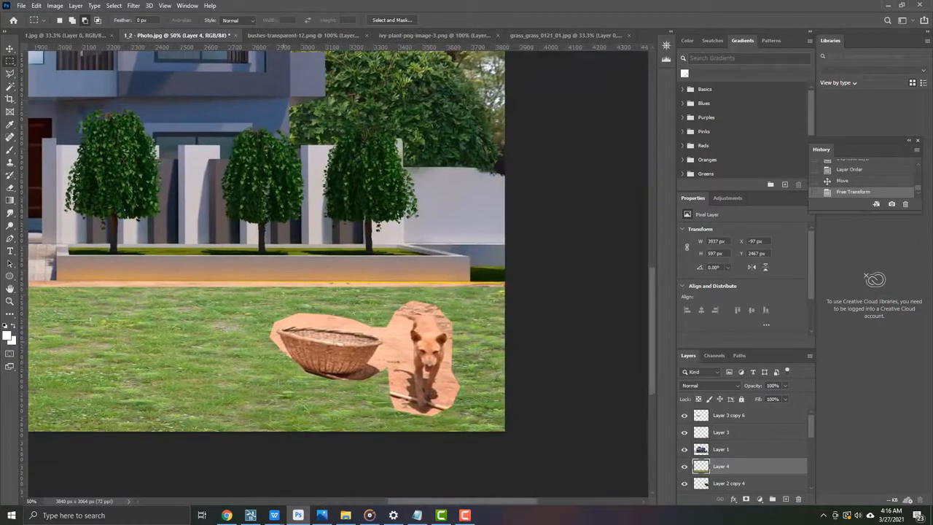
left_click(11, 227)
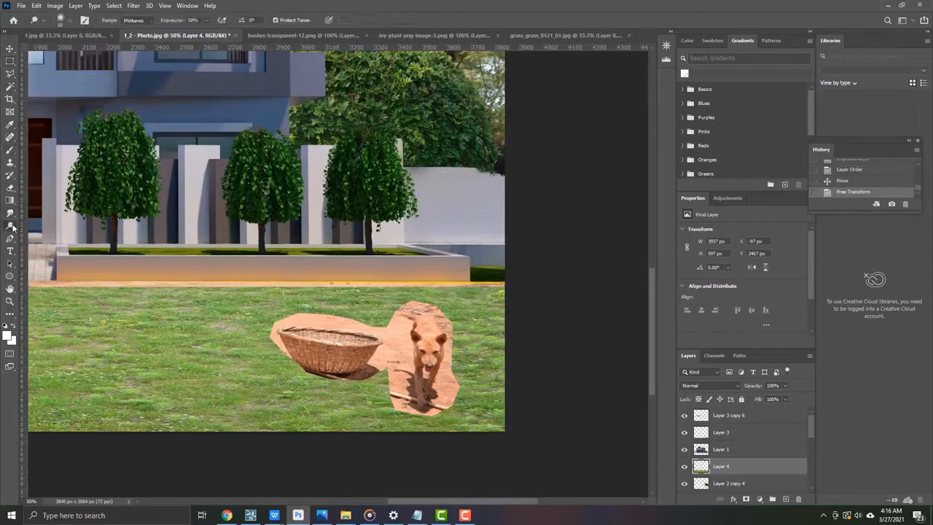
left_click(10, 189)
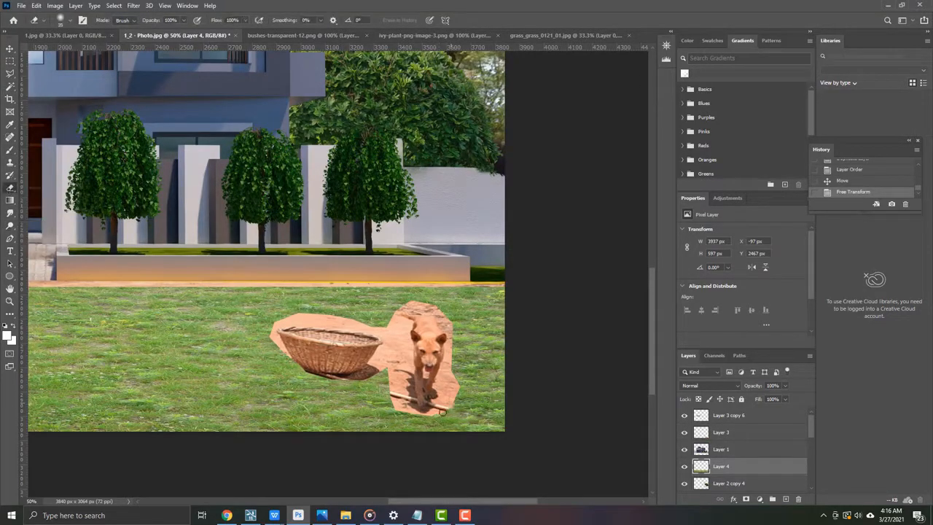
key("ctrl+z")
left_click(722, 435)
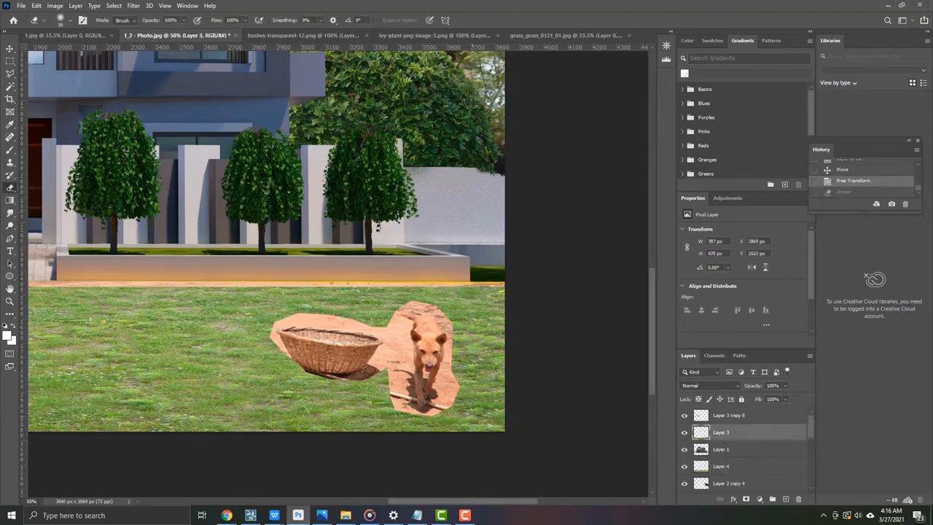
left_click_drag(452, 383, 445, 402)
scroll(369, 361, "up", 2)
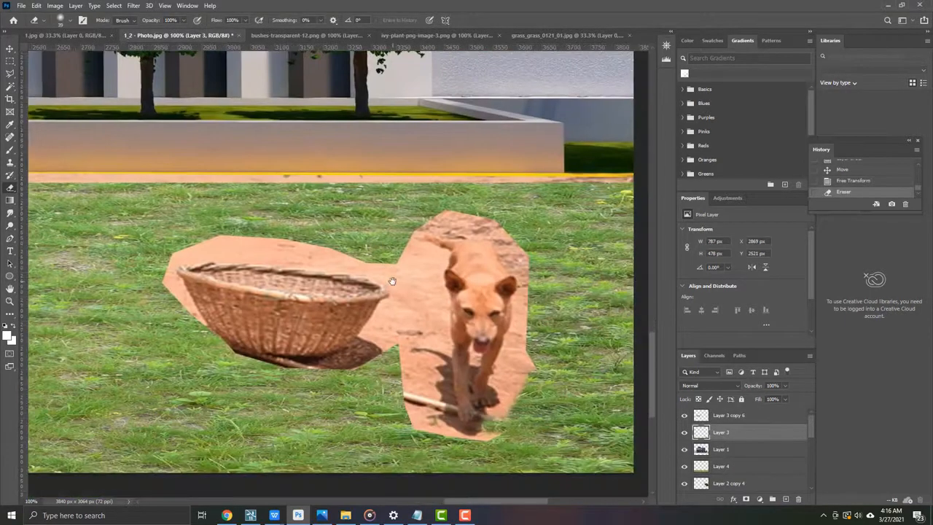
left_click_drag(360, 363, 296, 366)
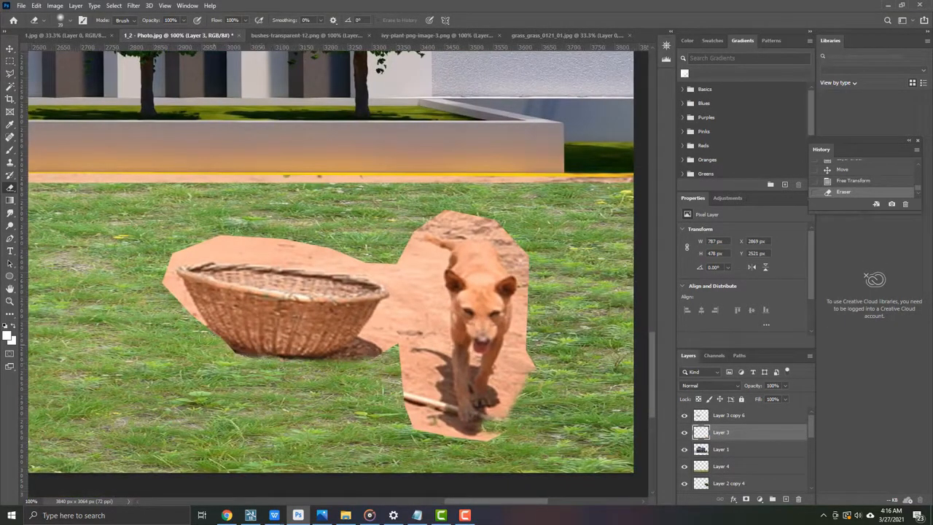
Step: Erase the dirt above and around the basket and on both sides of the dog on the basket-and-dog layer
left_click_drag(202, 246, 328, 253)
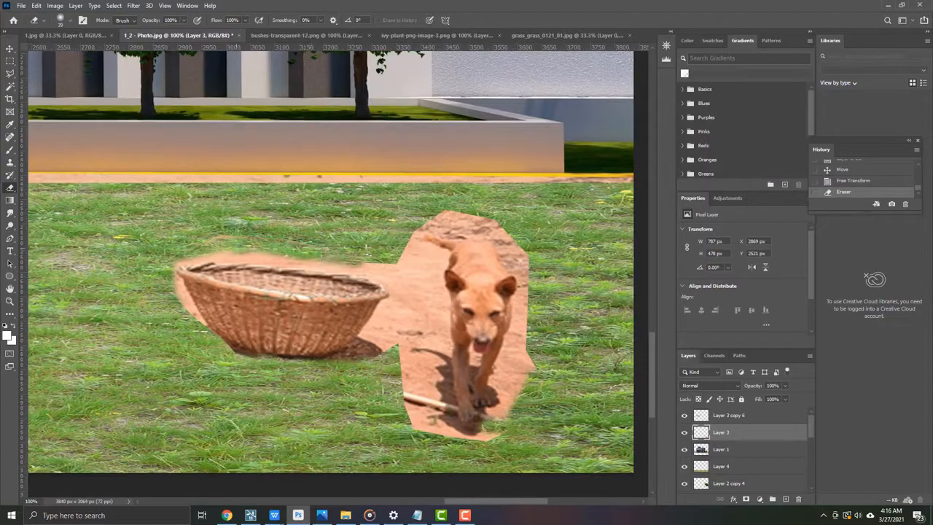
left_click_drag(248, 252, 183, 277)
mouse_move(243, 254)
left_mouse_down()
mouse_move(386, 275)
mouse_move(369, 337)
mouse_move(373, 323)
mouse_move(374, 339)
mouse_move(401, 335)
mouse_move(350, 357)
mouse_move(358, 360)
mouse_move(279, 371)
mouse_move(374, 374)
mouse_move(395, 338)
mouse_move(407, 251)
mouse_move(408, 308)
mouse_move(414, 241)
left_mouse_up()
mouse_move(451, 214)
left_mouse_down()
mouse_move(493, 226)
mouse_move(519, 251)
mouse_move(525, 361)
left_mouse_up()
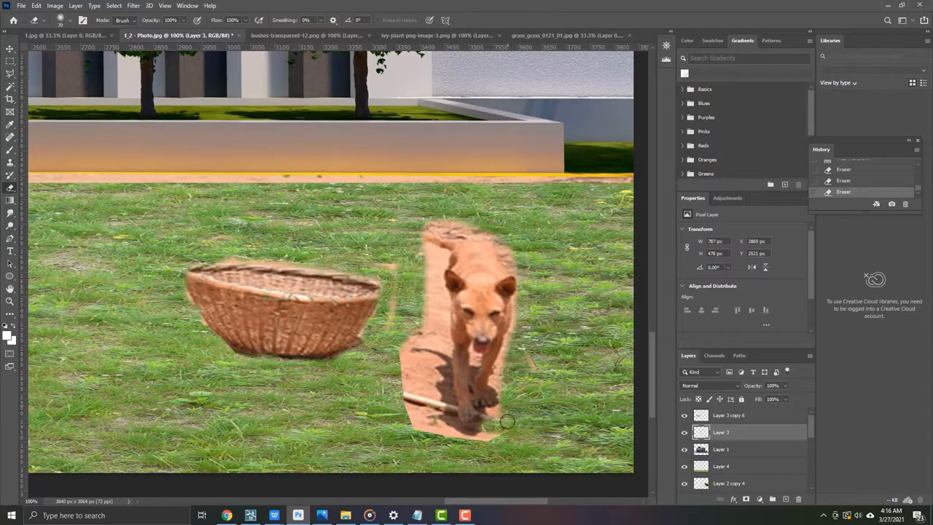
mouse_move(439, 434)
left_mouse_down()
mouse_move(398, 387)
mouse_move(423, 412)
mouse_move(403, 341)
mouse_move(405, 369)
mouse_move(434, 307)
mouse_move(436, 268)
left_mouse_up()
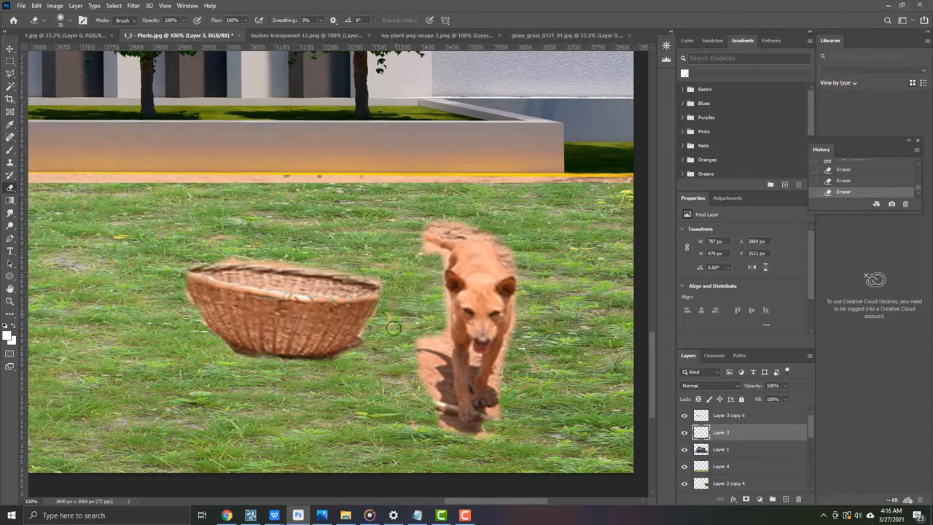
Step: Erase the remaining dirt fringe along the dog's back and flank and beside its front legs and shadow
key("ctrl+minus")
key("ctrl+minus")
key("ctrl+minus")
key("ctrl+minus")
key("ctrl+minus")
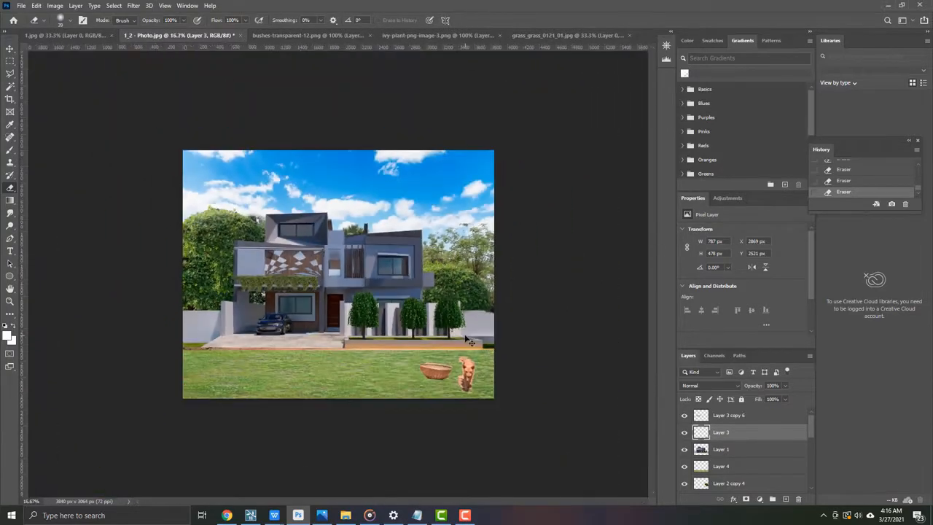
key("ctrl+plus")
key("ctrl+plus")
left_click_drag(558, 489, 373, 382)
key("ctrl+plus")
left_click_drag(441, 331, 362, 255)
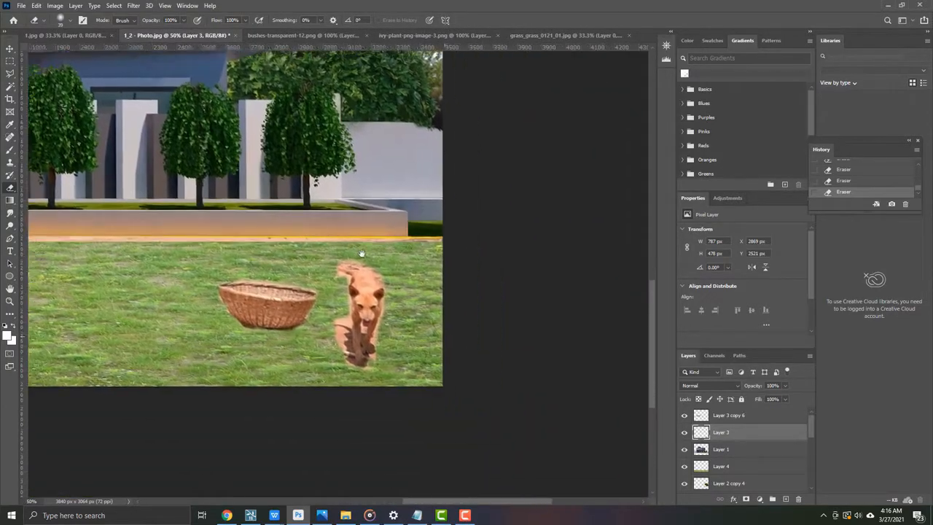
key("ctrl+plus")
key("ctrl+plus")
key("ctrl+plus")
key("ctrl+plus")
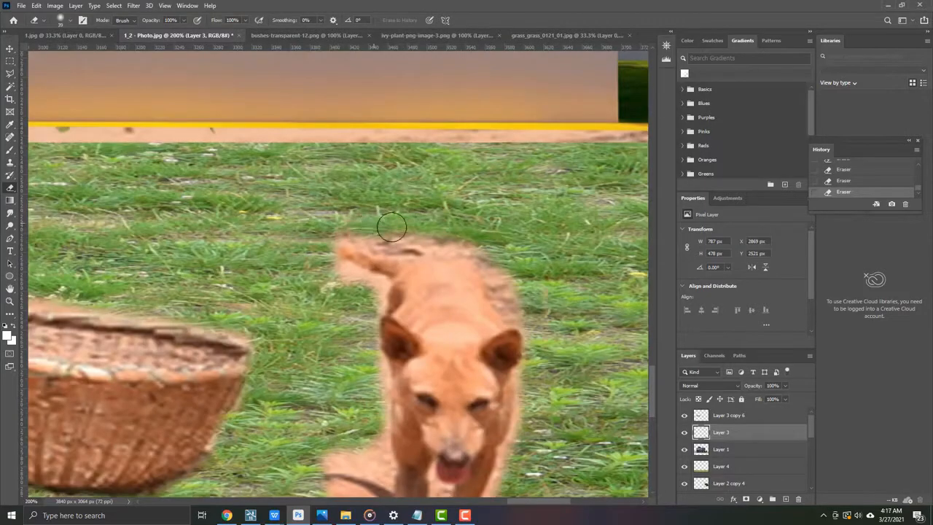
left_click_drag(537, 368, 508, 485)
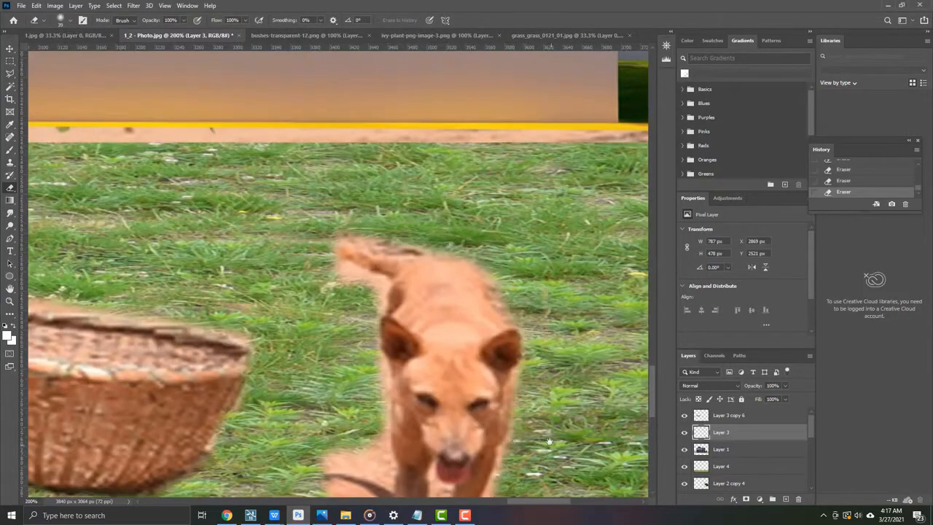
left_click_drag(552, 448, 562, 329)
left_click_drag(514, 370, 506, 487)
left_click_drag(556, 442, 558, 336)
mouse_move(478, 421)
left_mouse_down()
mouse_move(424, 420)
mouse_move(390, 401)
left_mouse_up()
mouse_move(354, 334)
left_mouse_down()
mouse_move(358, 280)
mouse_move(307, 228)
mouse_move(384, 229)
mouse_move(331, 228)
left_mouse_up()
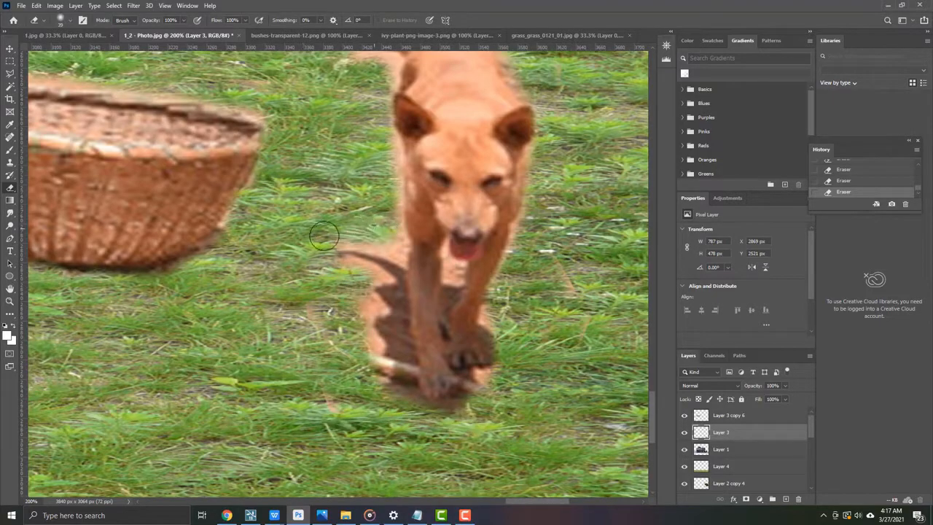
Step: Reduce the eraser brush to about 25 px and erase the dirt around the dog's shadow, between its legs and beneath its paws
left_click(72, 20)
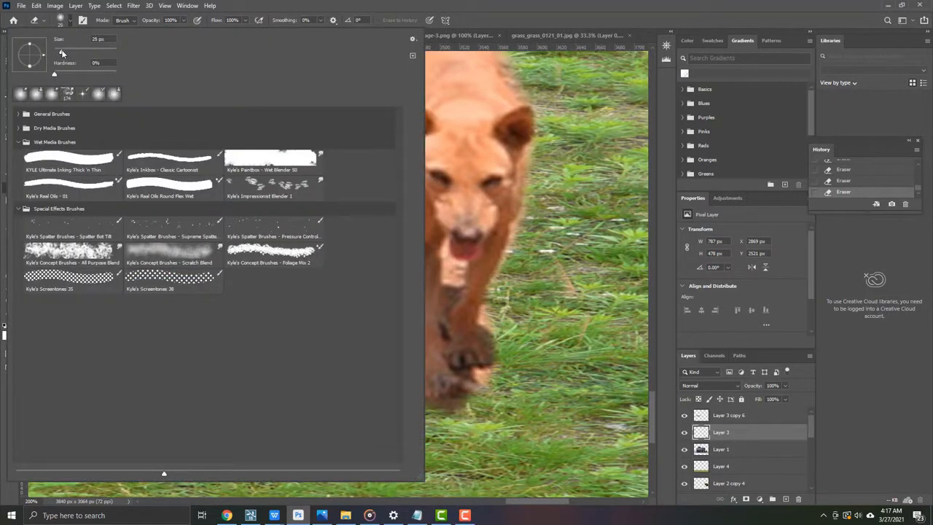
left_click_drag(62, 53, 63, 53)
key("Return")
left_click_drag(371, 355, 368, 305)
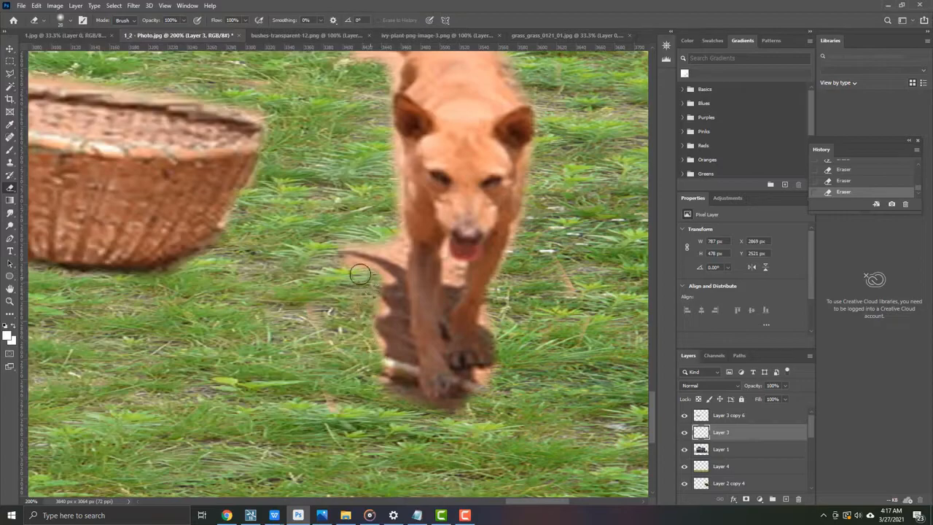
left_click_drag(369, 329, 389, 391)
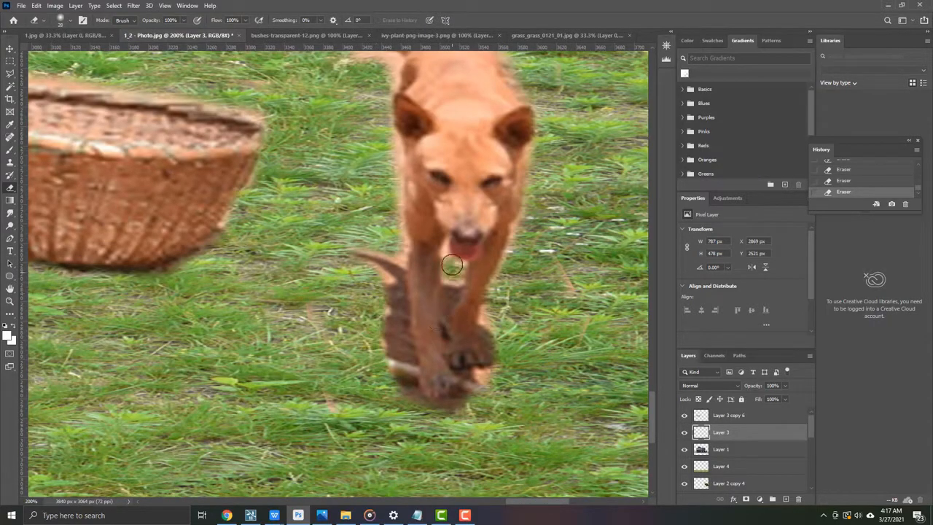
mouse_move(501, 379)
left_mouse_down()
mouse_move(464, 408)
mouse_move(425, 408)
mouse_move(384, 393)
left_mouse_up()
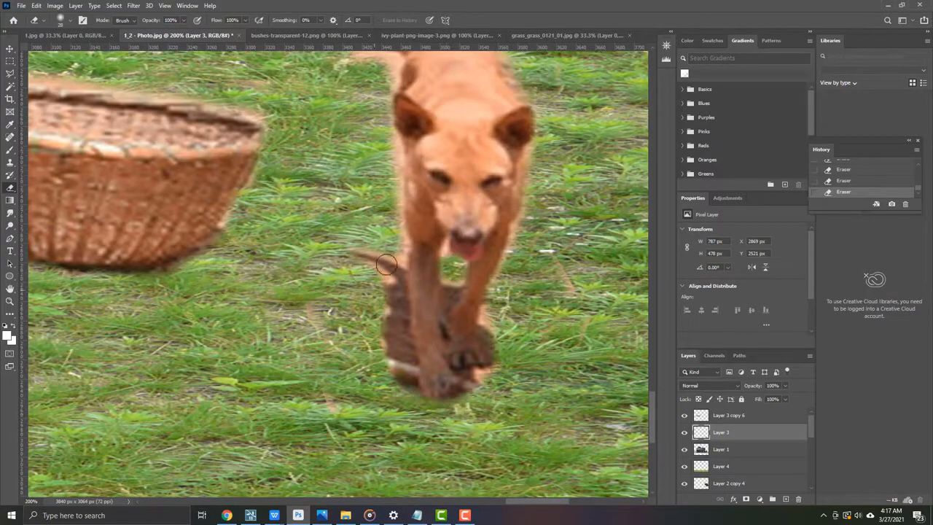
Step: Erase the leftover dirt around the dog's tail and along the side of its body
scroll(408, 161, "up", 2)
scroll(426, 80, "up", 2)
mouse_move(386, 102)
left_mouse_down()
mouse_move(347, 109)
mouse_move(360, 139)
left_mouse_up()
left_click_drag(386, 216, 394, 272)
Step: Open the flower-bed image hiclipart.com (4).png from the photshop folder
key("ctrl+minus")
key("ctrl+minus")
key("ctrl+minus")
key("ctrl+minus")
key("ctrl+minus")
key("ctrl+minus")
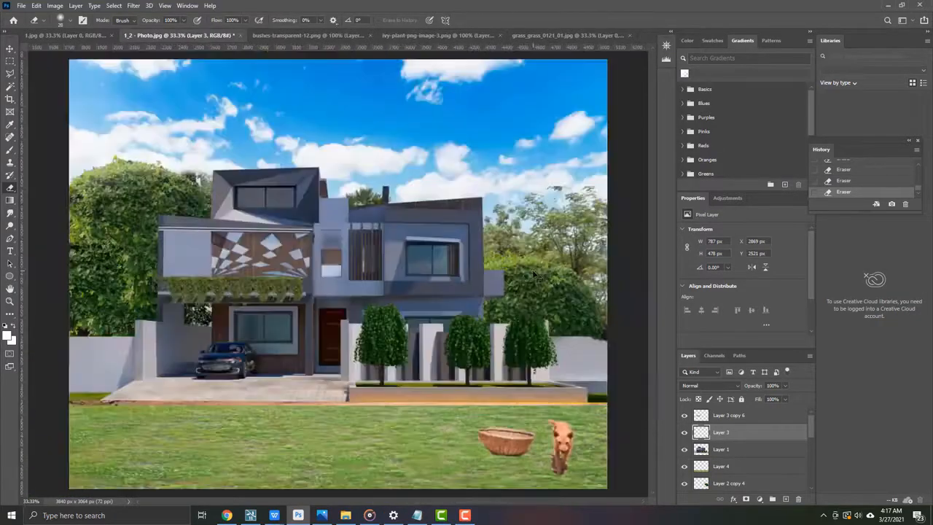
key("ctrl+plus")
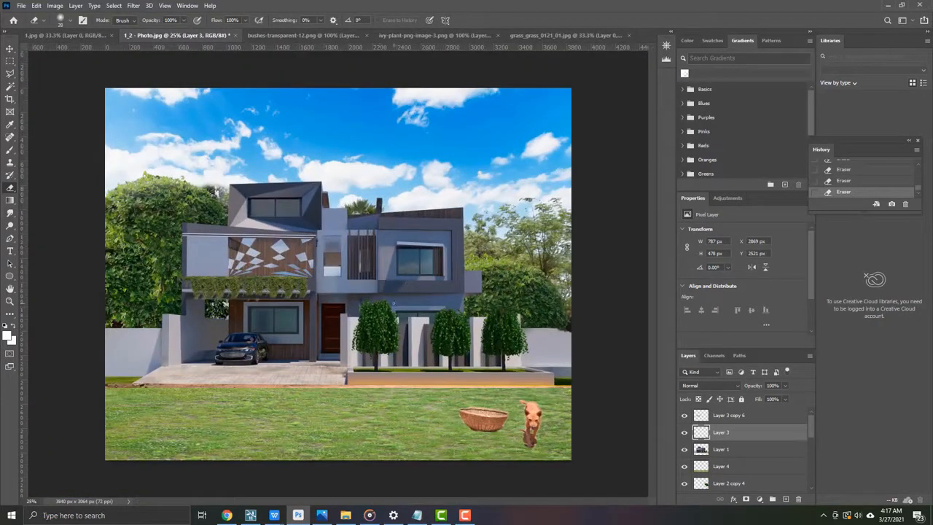
key("ctrl+plus")
left_click(21, 6)
left_click(28, 26)
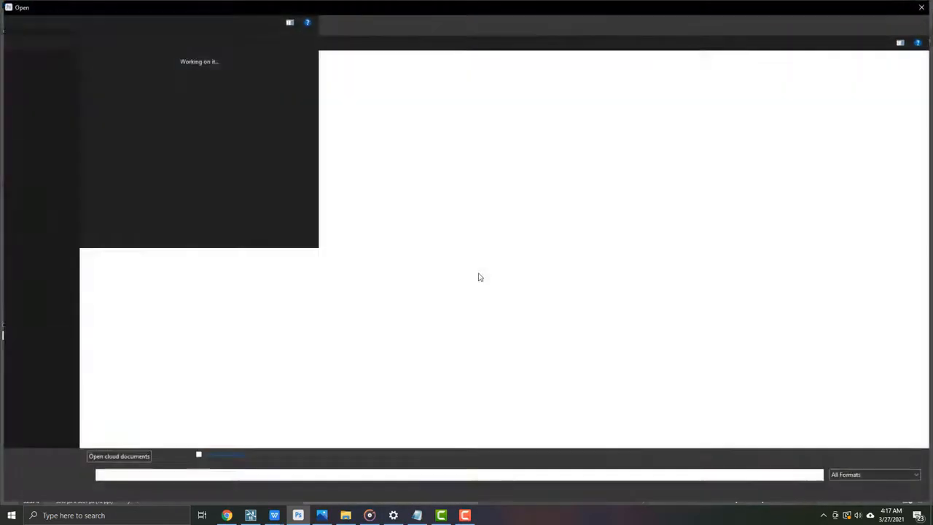
double_click(166, 157)
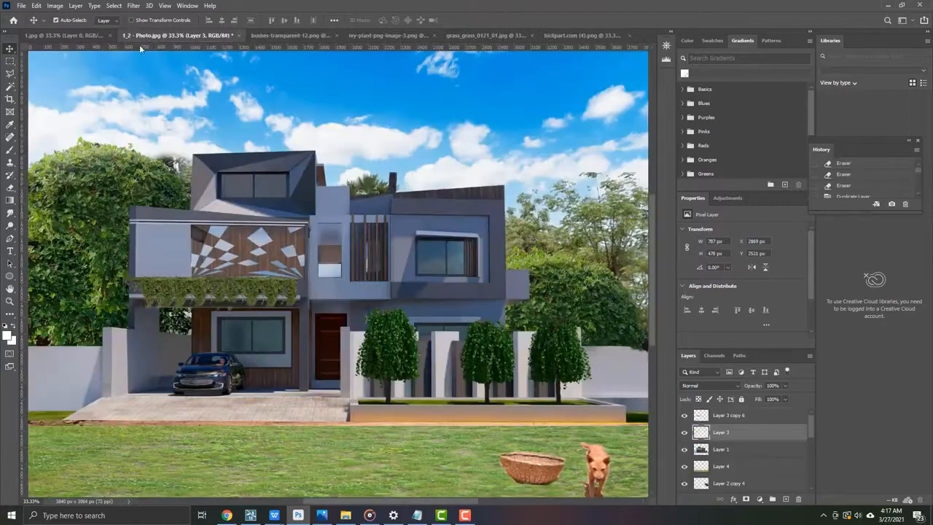
scroll(355, 416, "down", 1)
scroll(355, 416, "down", 2)
key("ctrl+v")
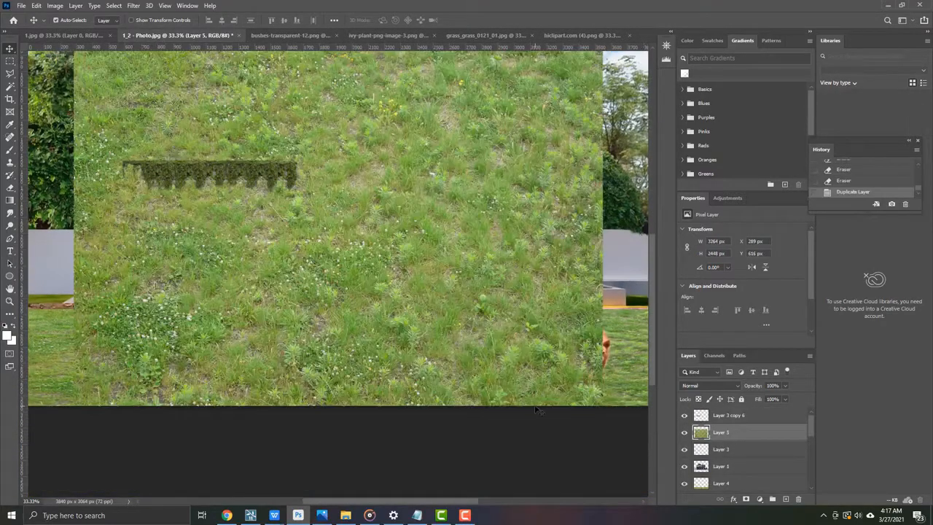
key("ctrl+z")
Step: Copy the flower bed from hiclipart.com (4).png into 1_2 - Photo.jpg above the basket-and-dog layer and move it down over the lawn
left_click(567, 36)
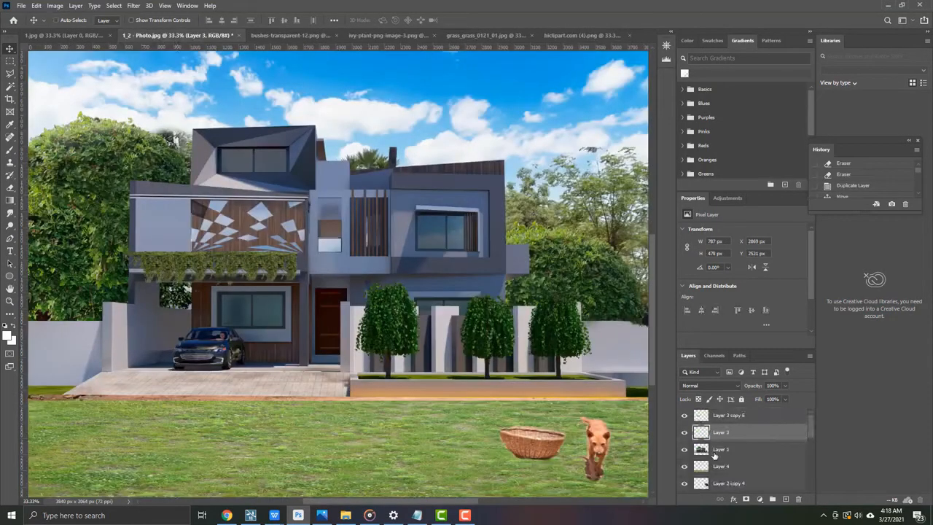
key("ctrl+v")
left_click_drag(494, 238, 436, 348)
key("ctrl+minus")
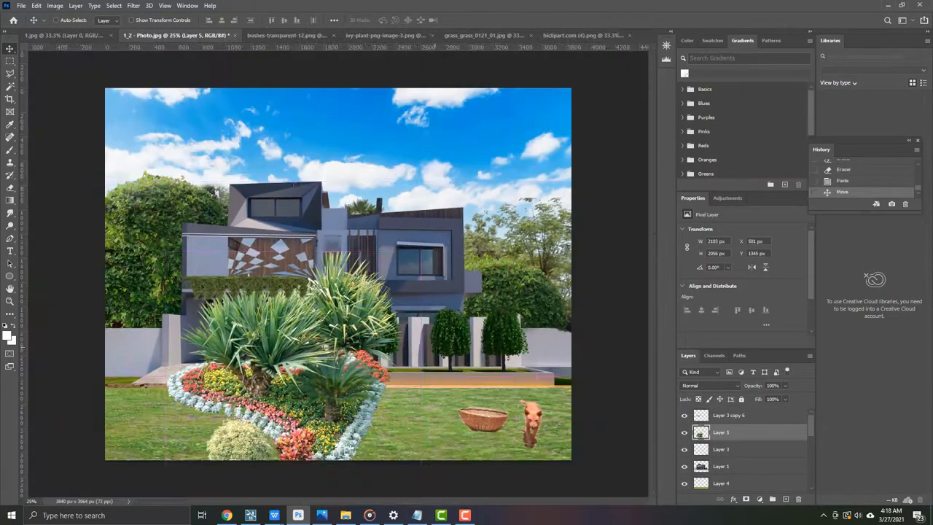
Step: Scale the flower bed down with Free Transform and place it in the lawn's front left corner
left_click(11, 62)
right_click(293, 243)
left_click(323, 328)
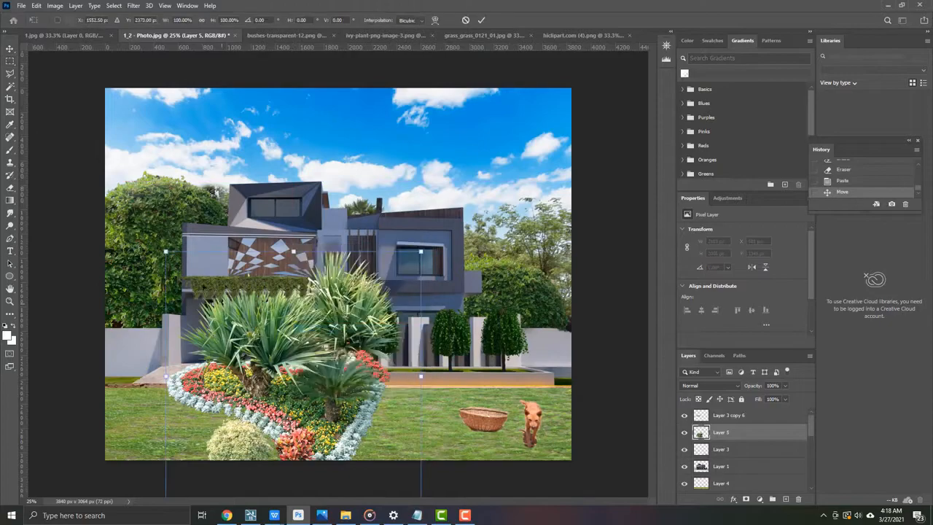
left_click_drag(167, 252, 137, 414)
left_click(481, 20)
Step: Open the palm tree image hiclipart.com (8).png and duplicate its layer into 1_2 - Photo.jpg
left_click(24, 5)
left_click(37, 32)
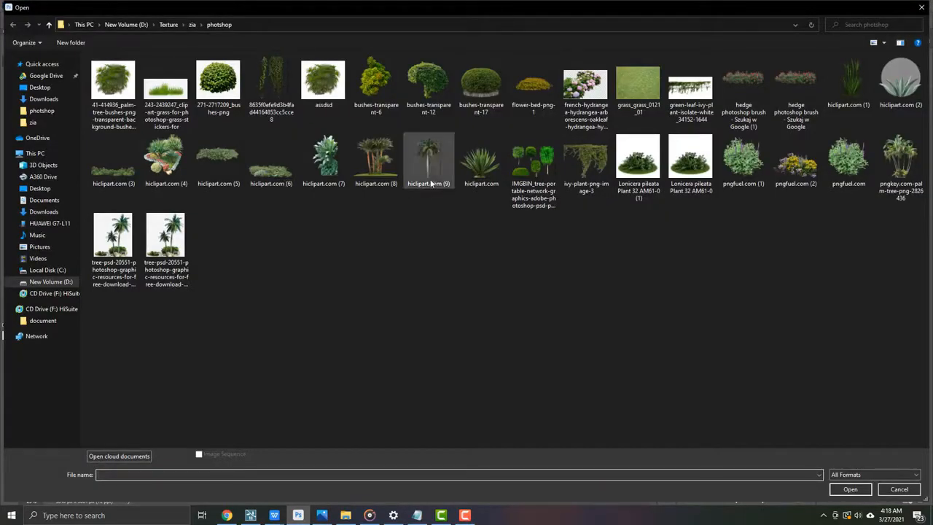
left_click(381, 175)
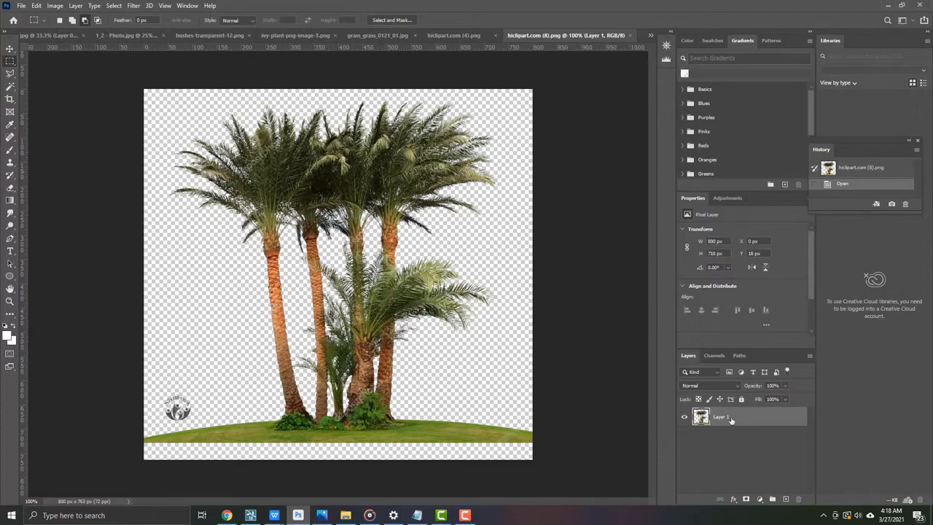
left_click(50, 34)
left_click(160, 37)
key("ctrl+v")
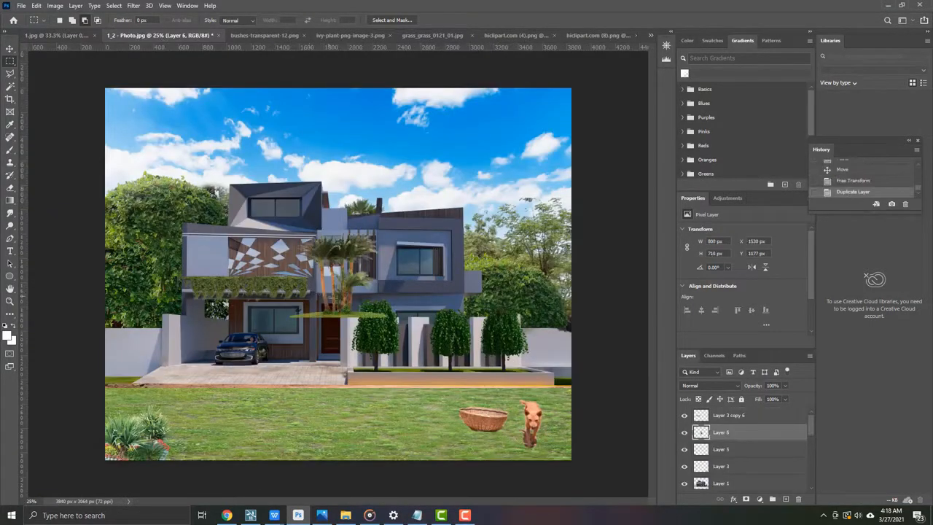
Step: Move the palm trees to the right side of the house and enlarge them with Free Transform to about 1916 by 1852 px
key("v")
left_click_drag(346, 345, 367, 475)
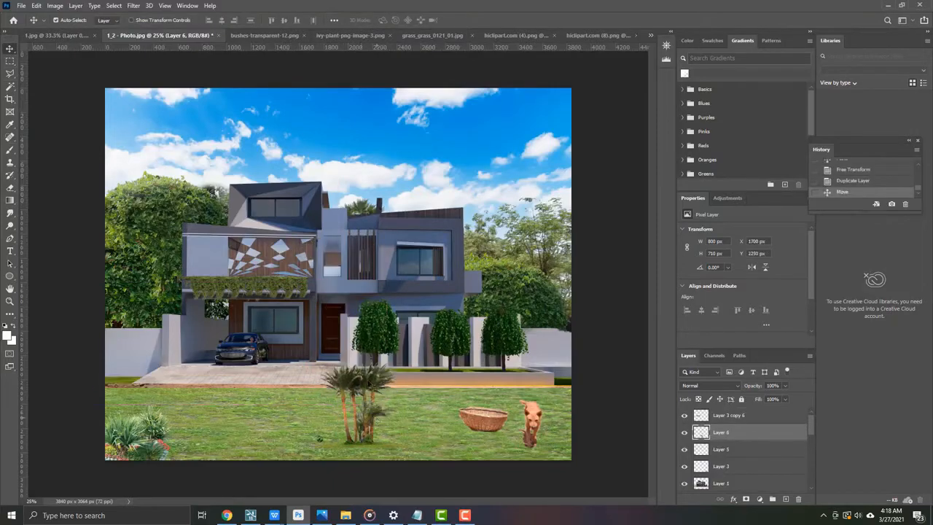
key("m")
right_click(379, 345)
left_click(379, 344)
left_click_drag(312, 362, 220, 274)
left_click_drag(324, 420, 532, 321)
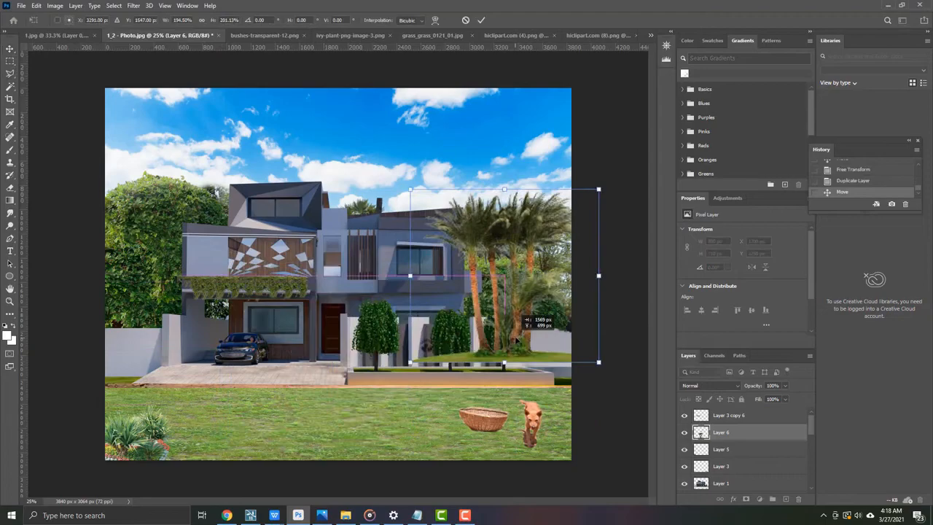
left_click_drag(407, 204, 366, 136)
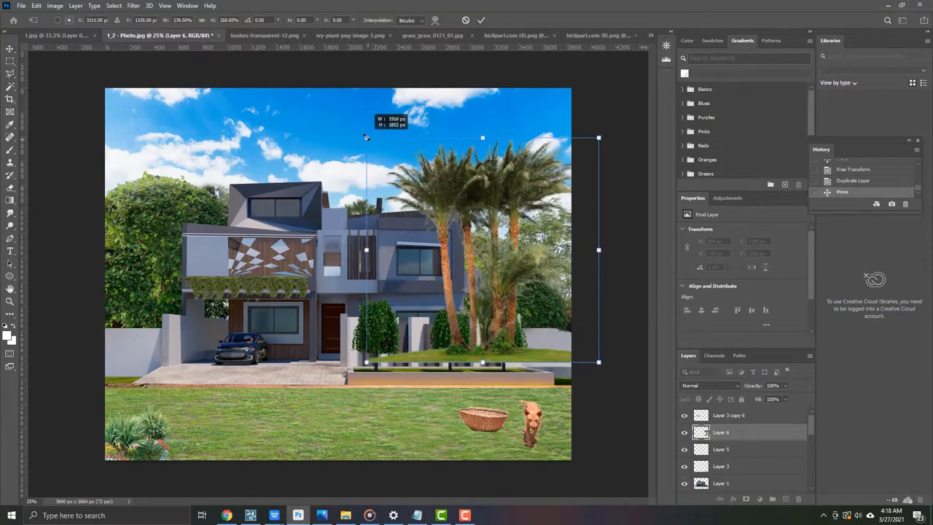
left_click(481, 19)
Step: Place the palm layer beneath the house layer, scale it to about 80% and shift it left behind the house's right side
left_click_drag(729, 435, 729, 487)
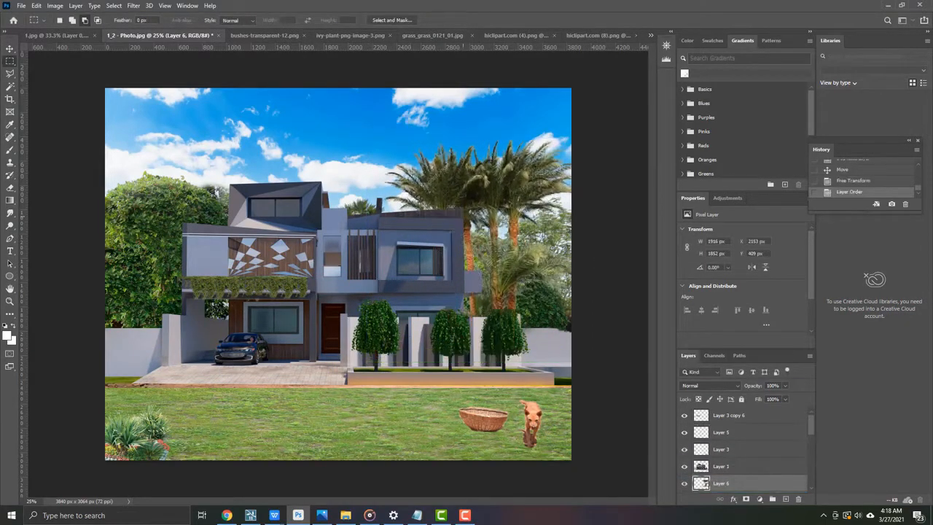
right_click(477, 181)
left_click(508, 267)
left_click_drag(367, 138, 412, 181)
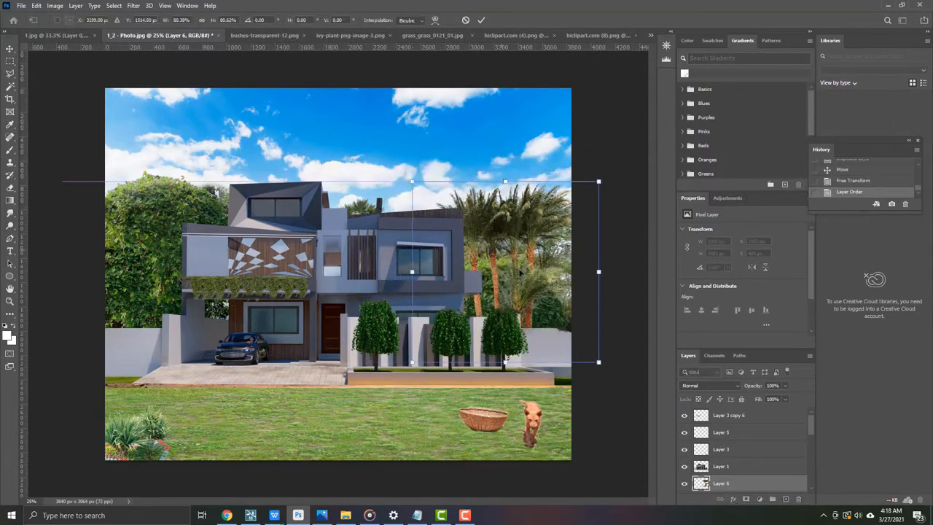
left_click_drag(519, 269, 472, 278)
left_click(481, 20)
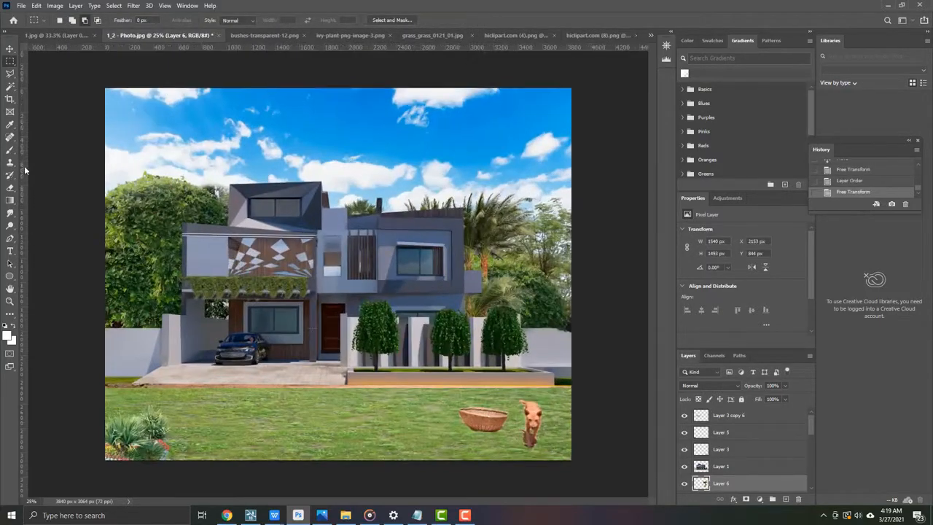
key("v")
key("ctrl+a")
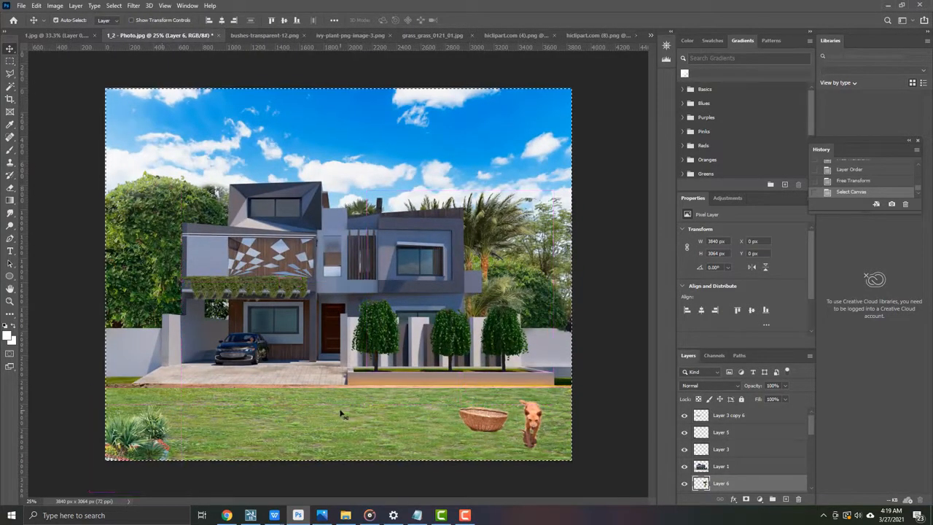
right_click(318, 250)
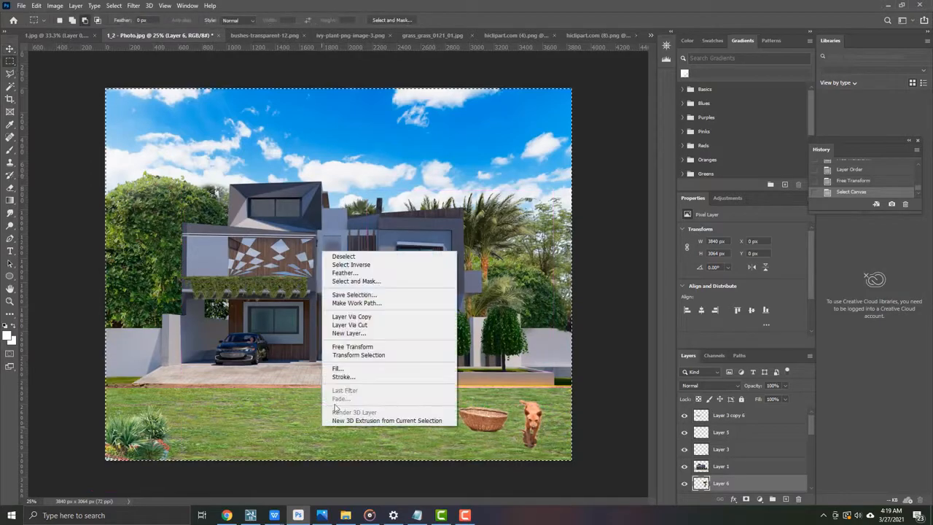
left_click(357, 345)
key("Escape")
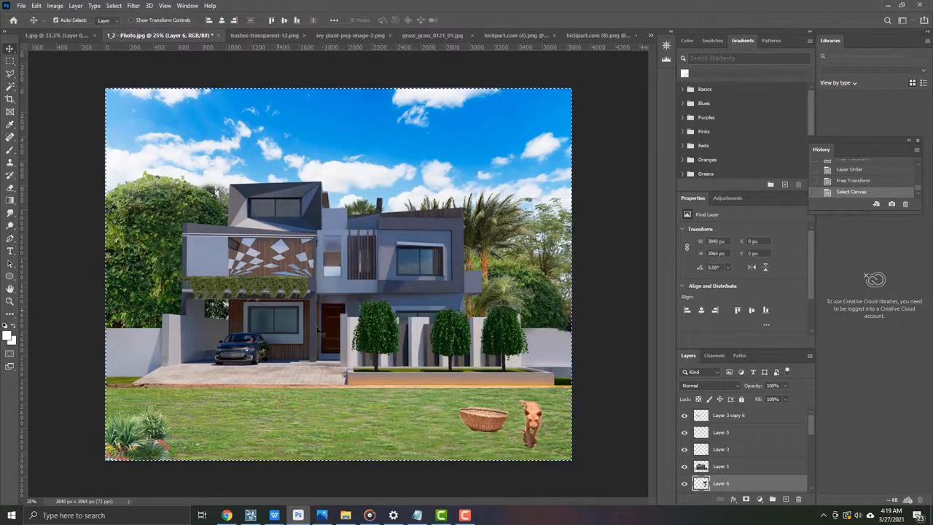
key("ctrl+z")
Step: Stretch the grass layer upward with Free Transform to about 649 px high so it reaches the driveway and planter edge
left_click(345, 422, "ctrl")
left_click(9, 63)
right_click(318, 295)
left_click(340, 380)
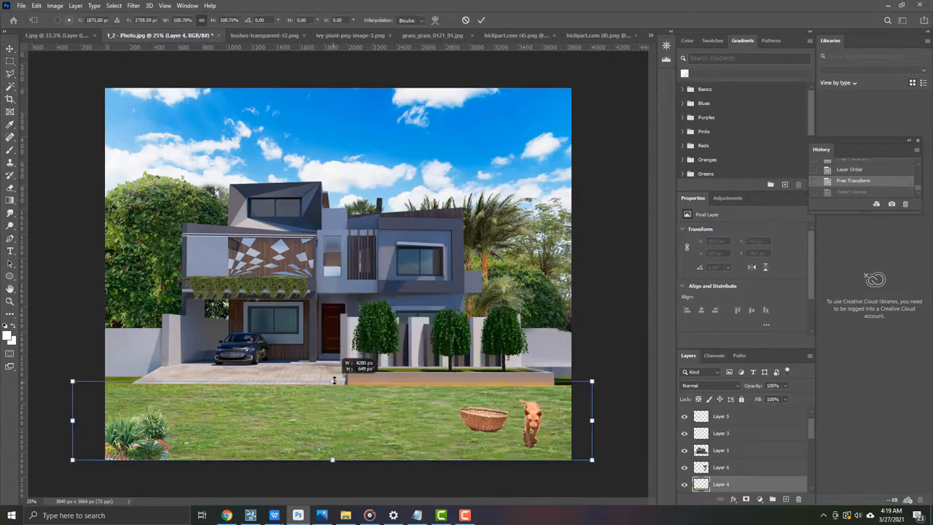
left_click(481, 19)
left_click(9, 188)
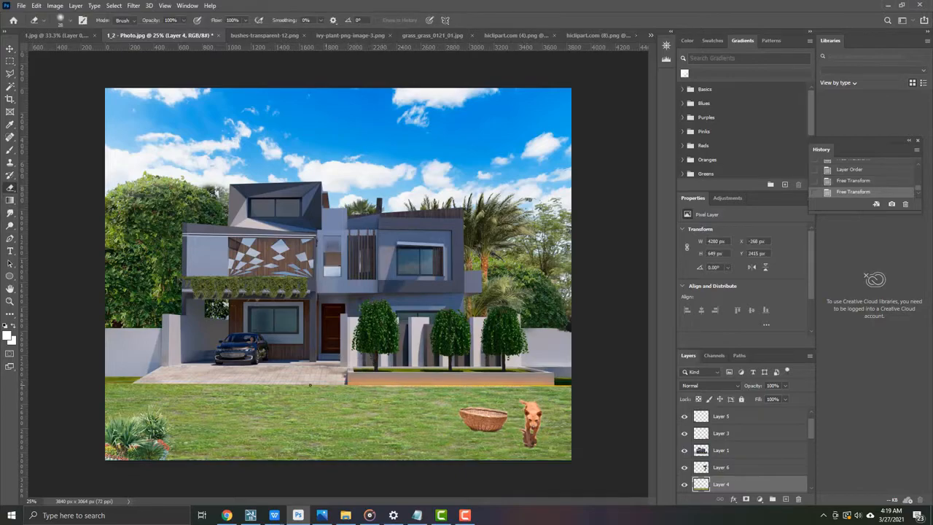
left_click(239, 386)
key("ctrl+z")
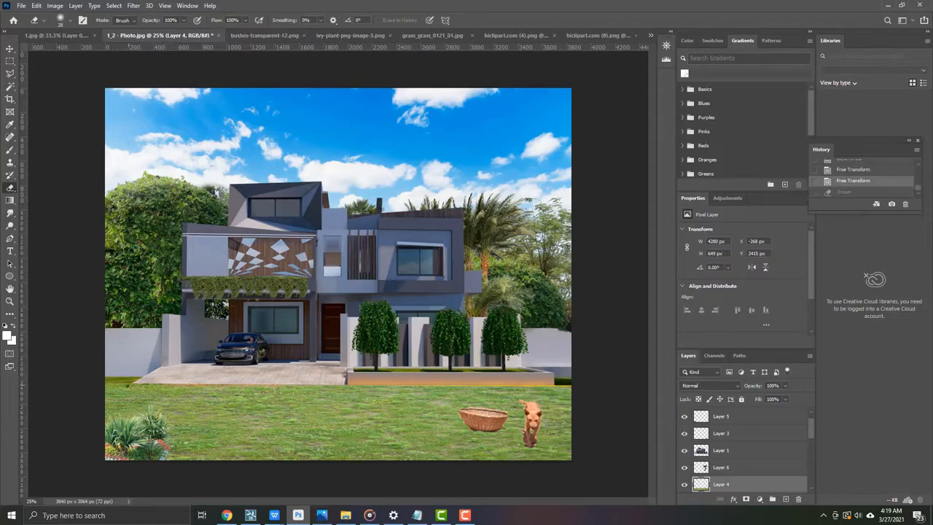
Step: Redo the undone eraser stroke on the grass layer
key("ctrl+shift+z")
key("ctrl+minus")
key("ctrl+plus")
key("ctrl+plus")
Step: Apply the Camera Raw Filter to the house layer with Shadows set to +100
scroll(735, 467, "down", 2)
scroll(734, 468, "up", 3)
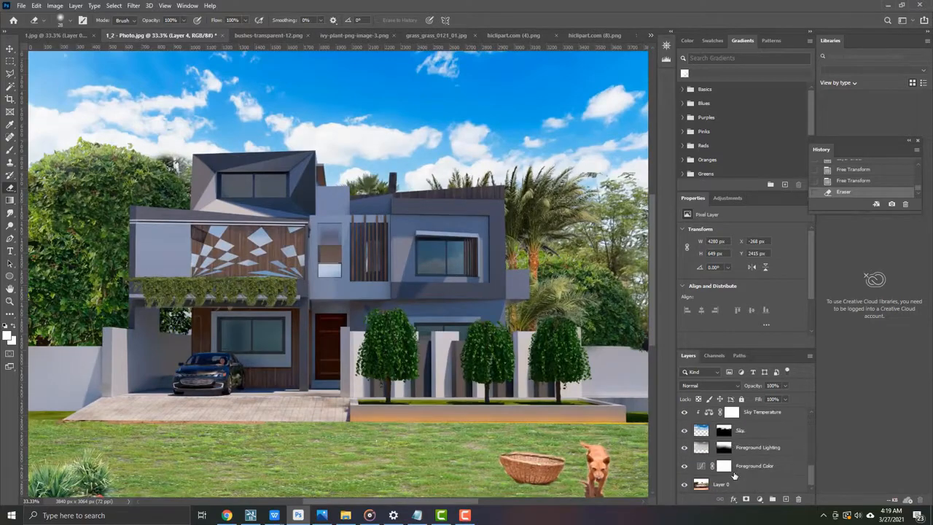
left_click(735, 466)
left_click(114, 5)
mouse_move(134, 7)
left_click(160, 73)
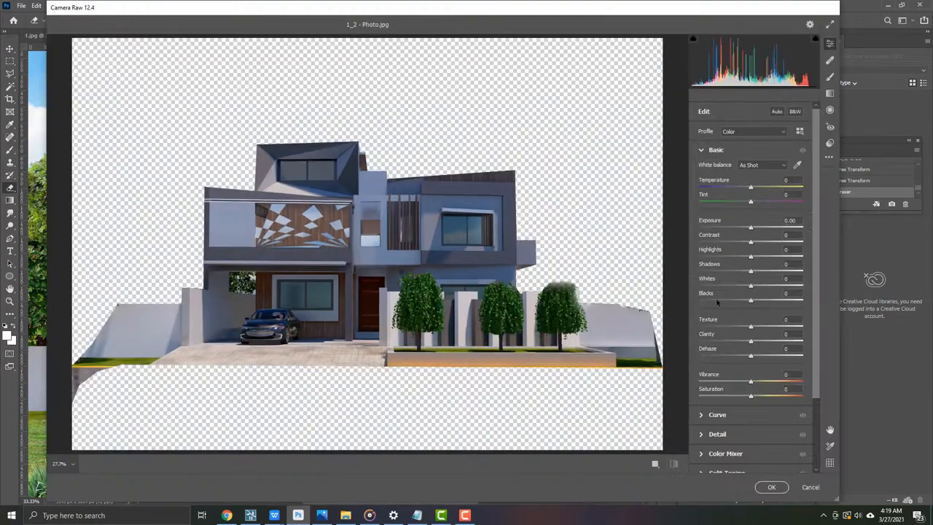
left_click_drag(751, 272, 809, 274)
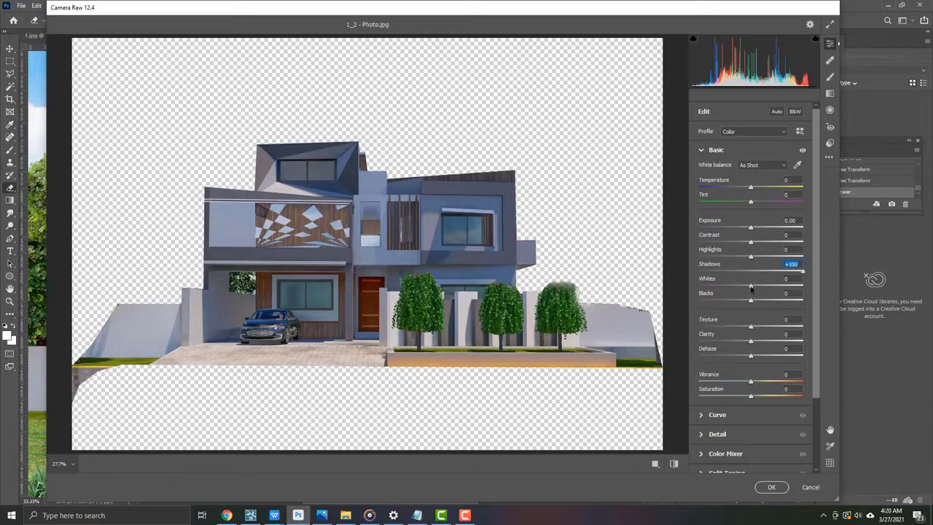
left_click(771, 487)
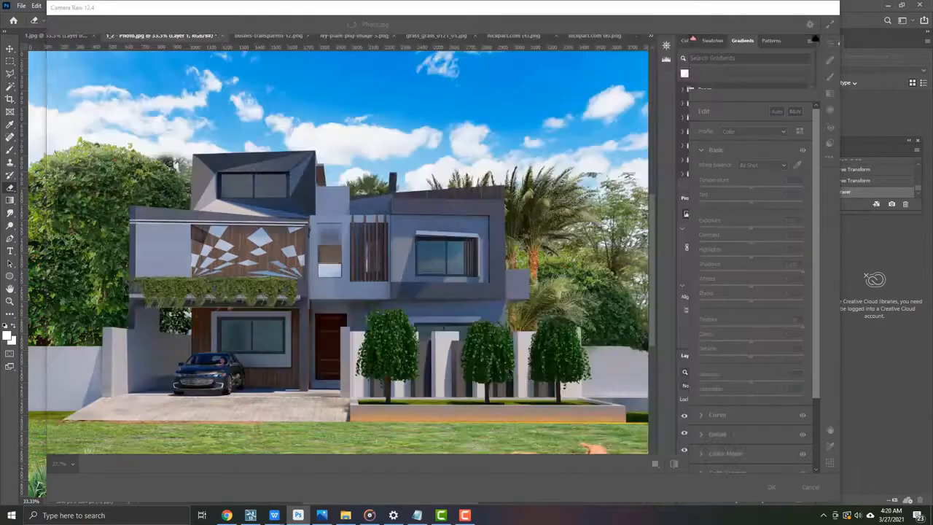
Step: Select the grass layer on the lawn and lower its opacity to 70%
key("ctrl+minus")
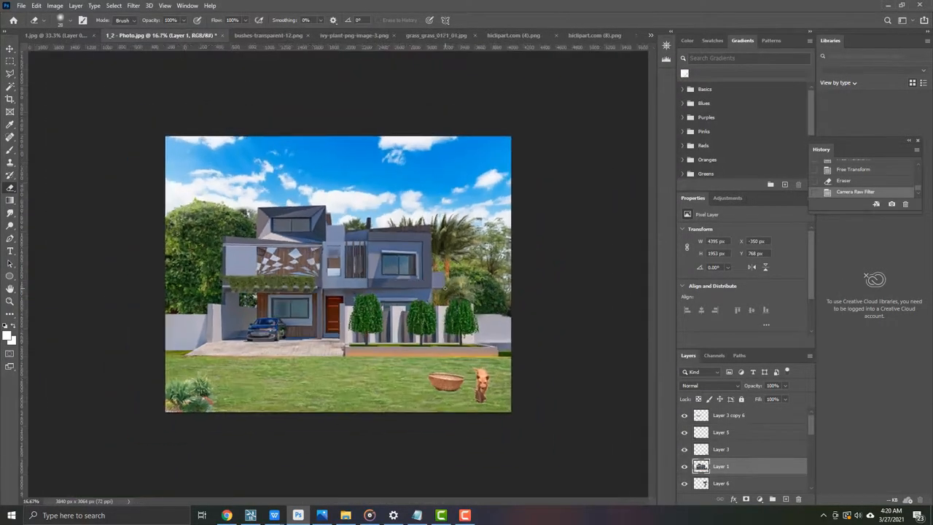
key("ctrl+plus")
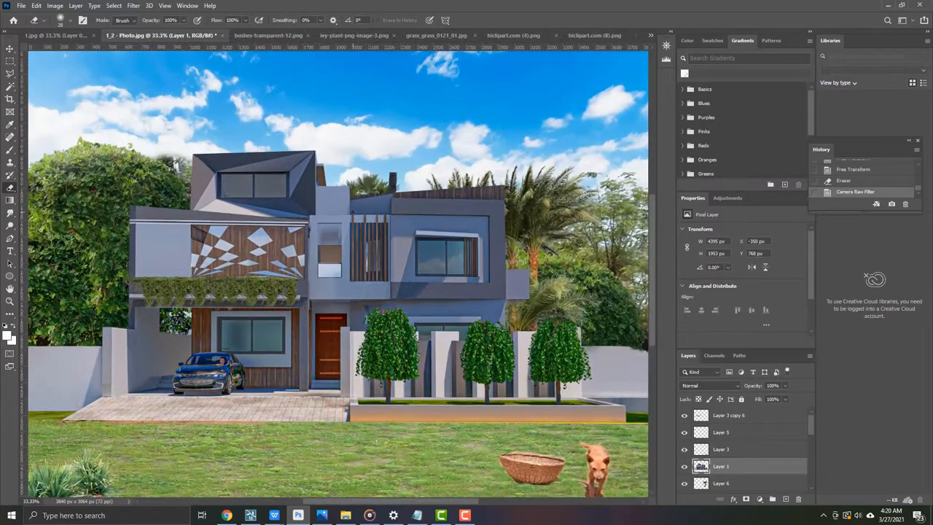
scroll(306, 400, "down", 2)
key("v")
left_click(306, 400)
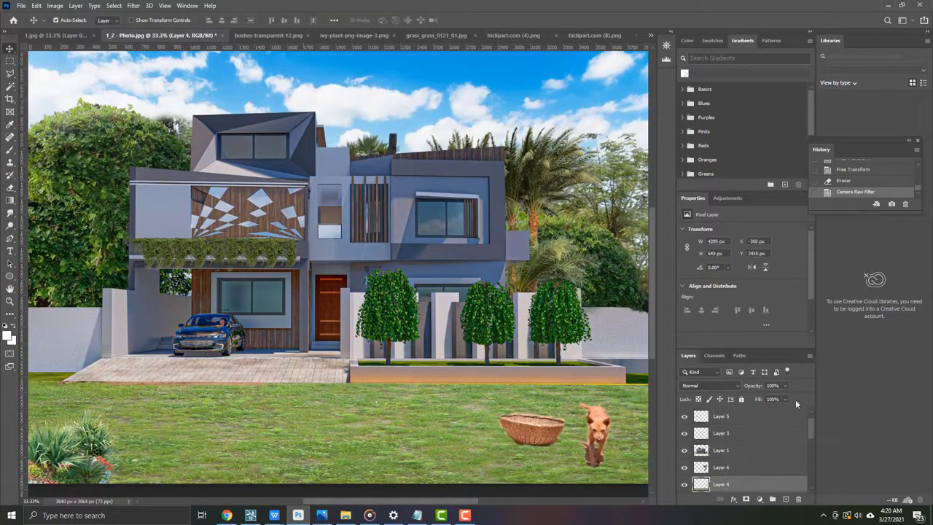
left_click_drag(780, 399, 766, 400)
left_click(773, 398)
scroll(379, 351, "down", 2)
key("ctrl+minus")
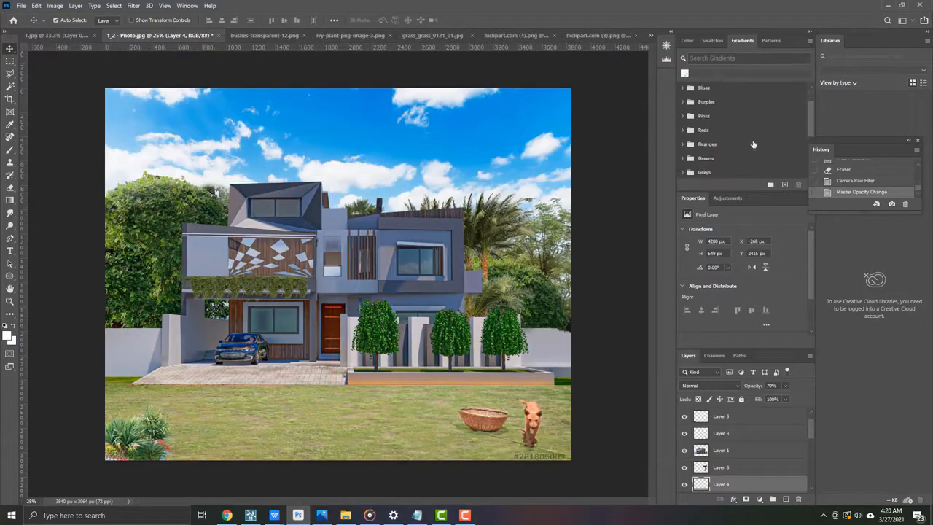
Step: Compare the composite with the originally opened 1_2 - Photo.jpg state in the history, returning to the latest edit each time
scroll(783, 117, "down", 3)
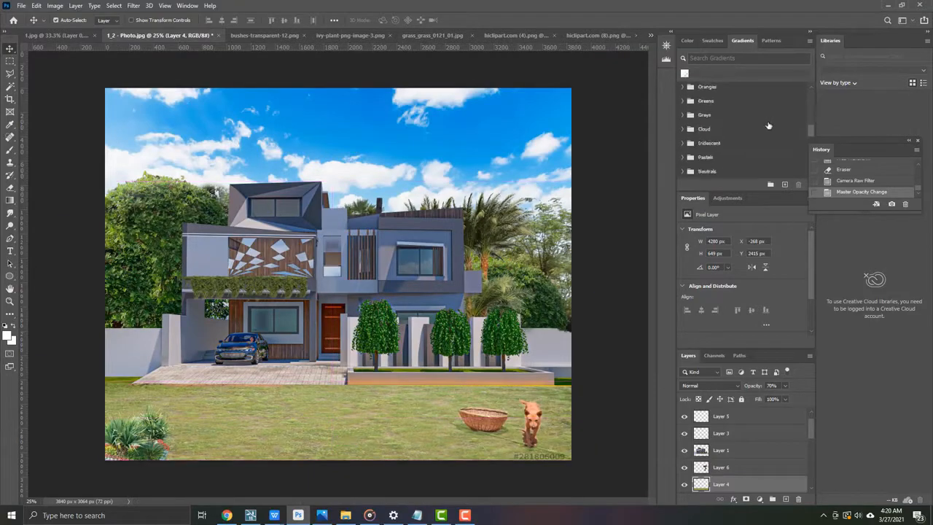
scroll(864, 179, "up", 3)
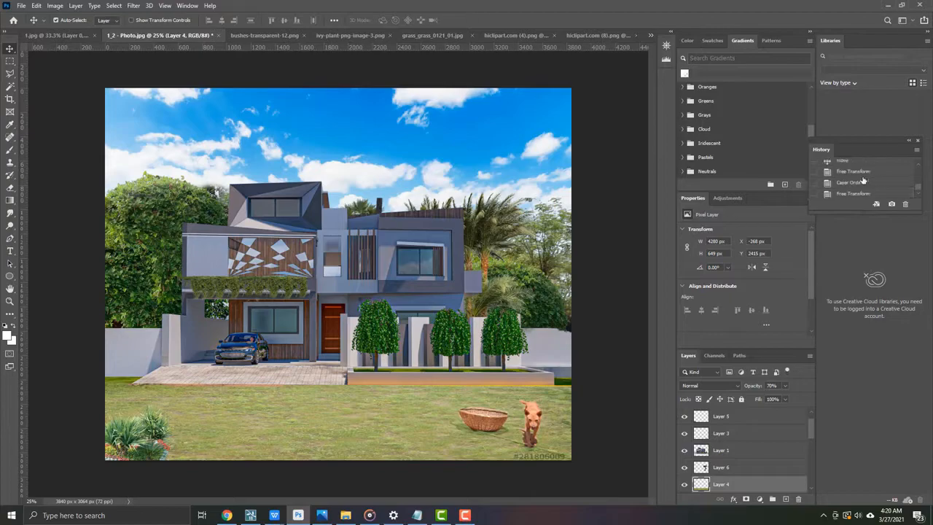
left_click_drag(918, 185, 919, 177)
right_click(918, 175)
left_click(917, 168)
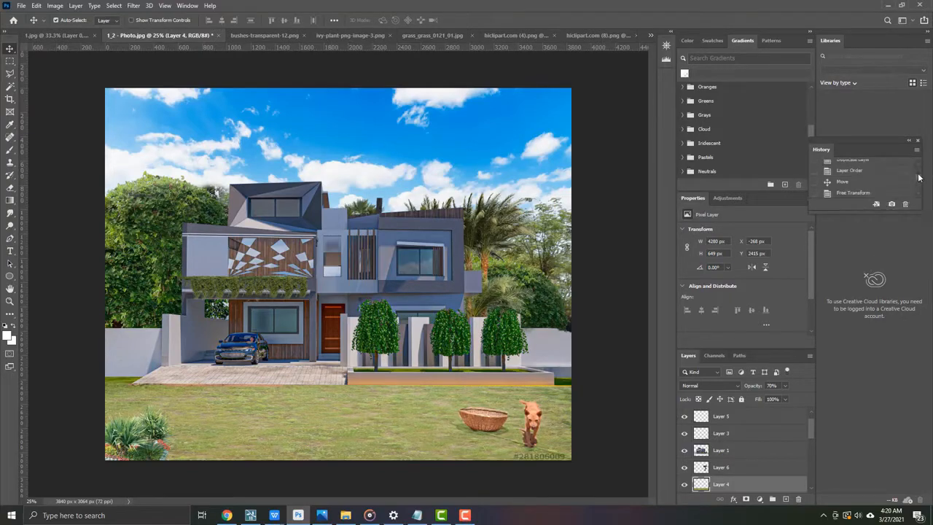
scroll(919, 175, "up", 2)
left_click(870, 166)
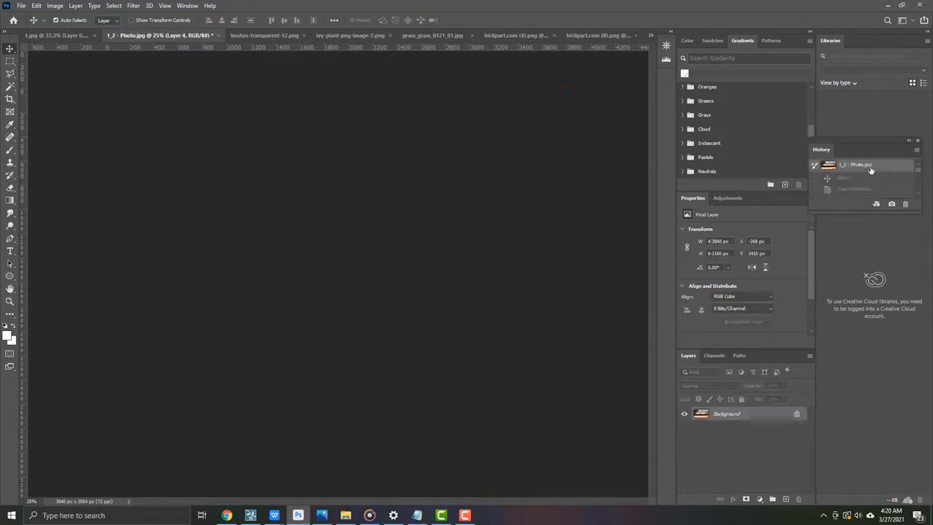
key("ctrl+z")
scroll(870, 170, "up", 2)
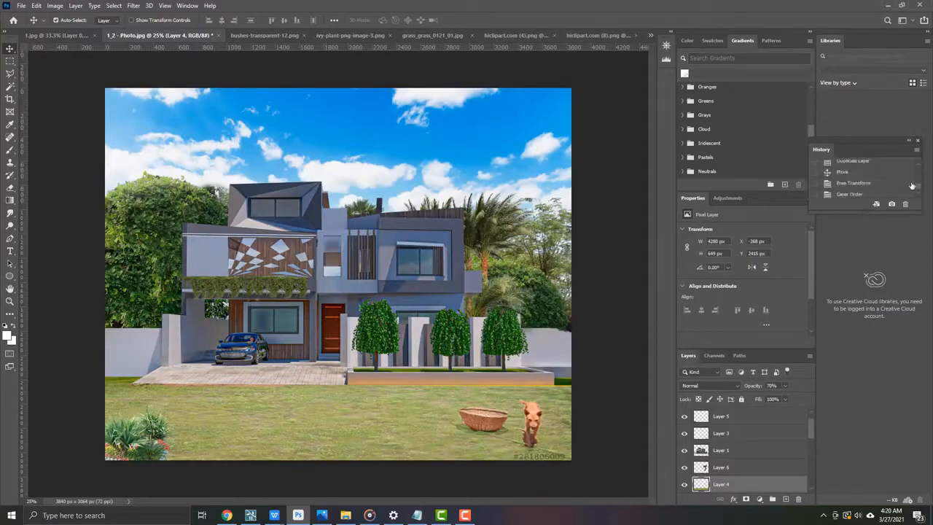
left_click(875, 169)
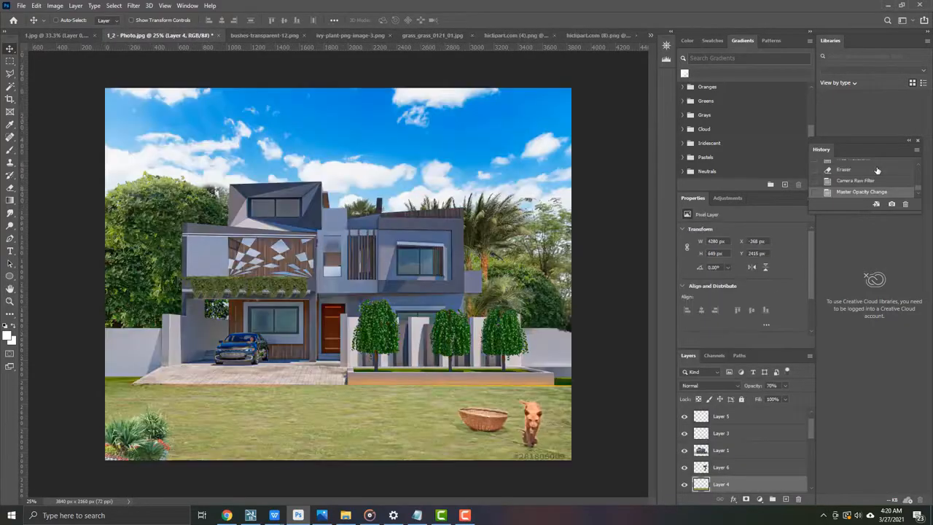
key("ctrl+z")
left_click(441, 515)
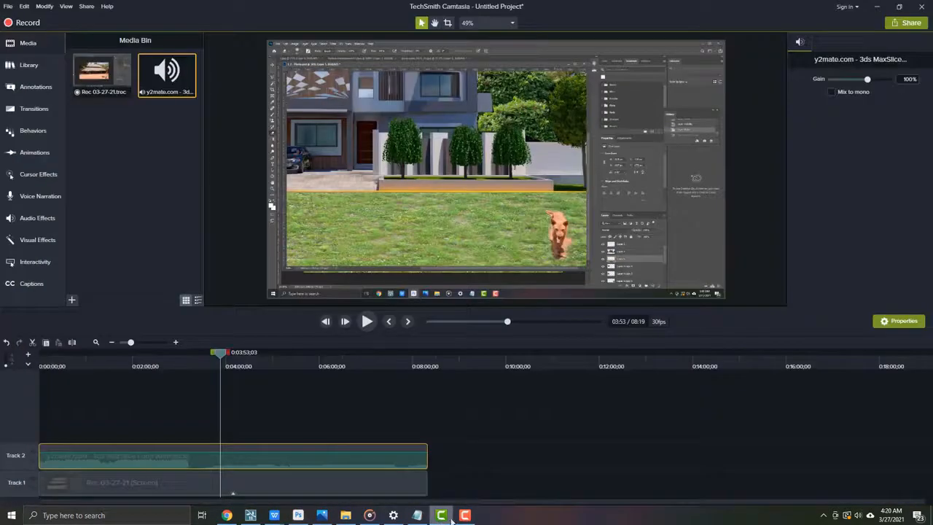